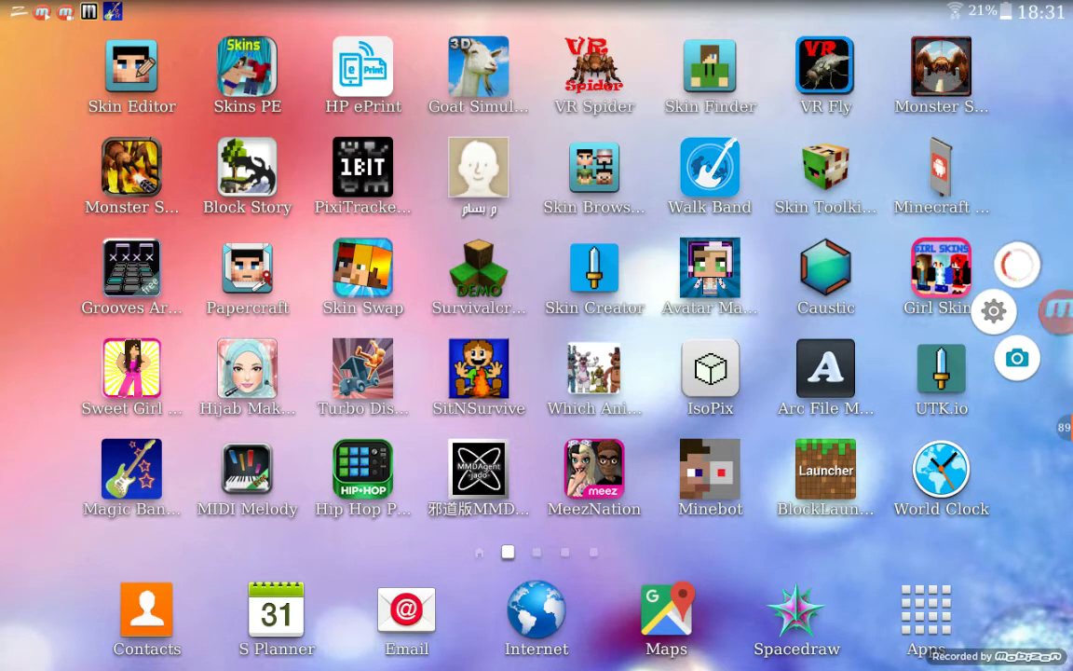
# Start screen recording, open the app drawer, and page through to the 3D apps page.
pyautogui.click(1039, 289)
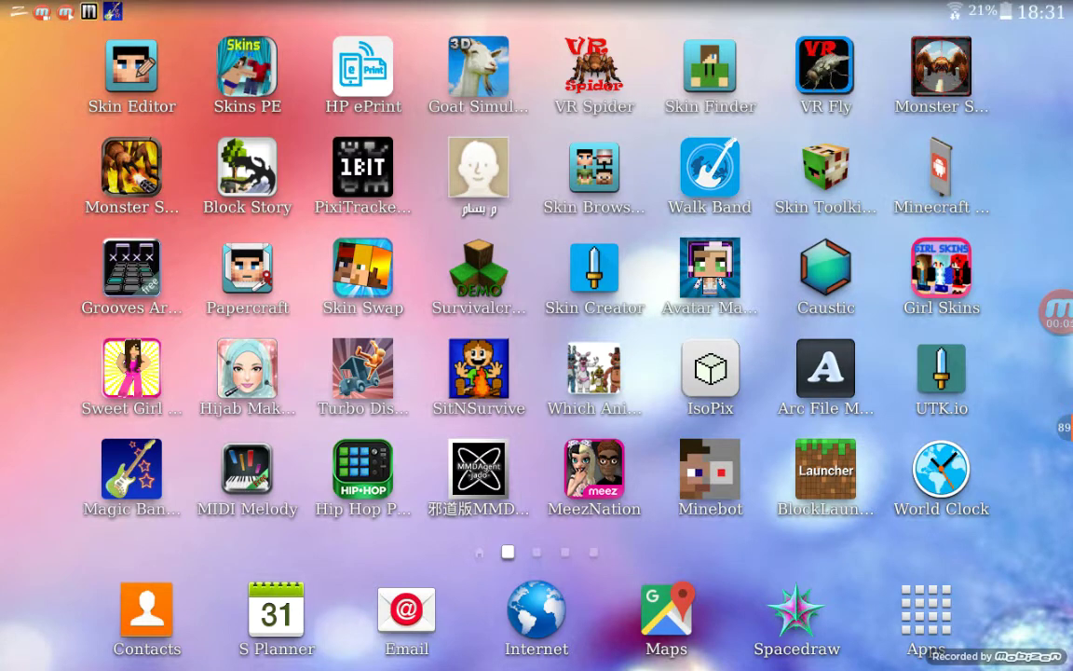
pyautogui.click(926, 610)
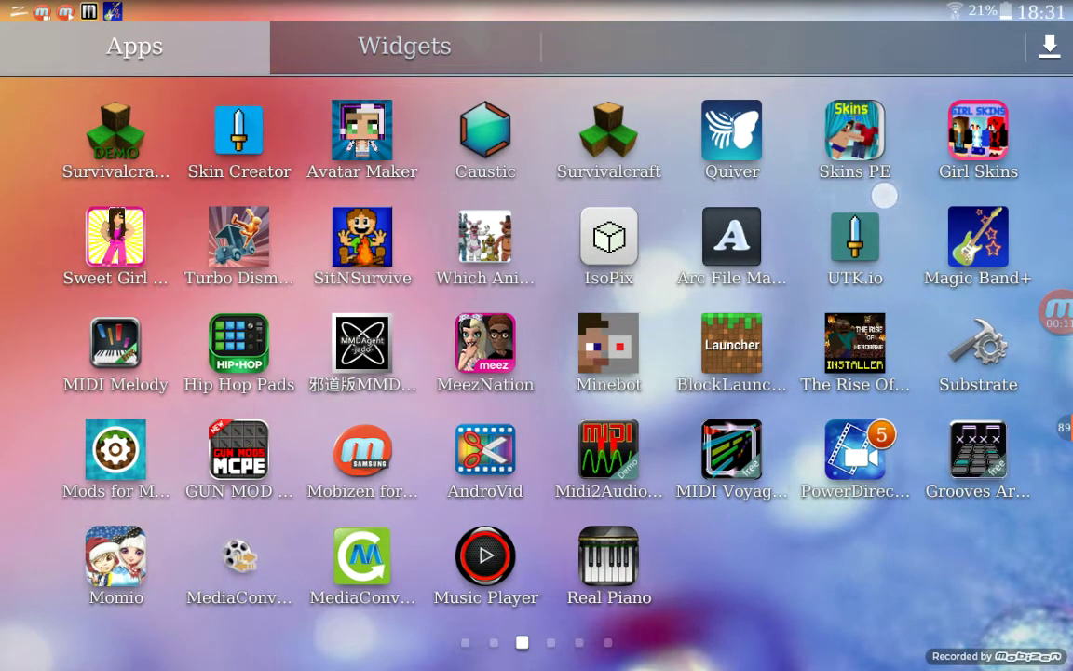
pyautogui.moveTo(881, 186); pyautogui.dragTo(1025, 191)
pyautogui.moveTo(699, 247); pyautogui.dragTo(931, 252)
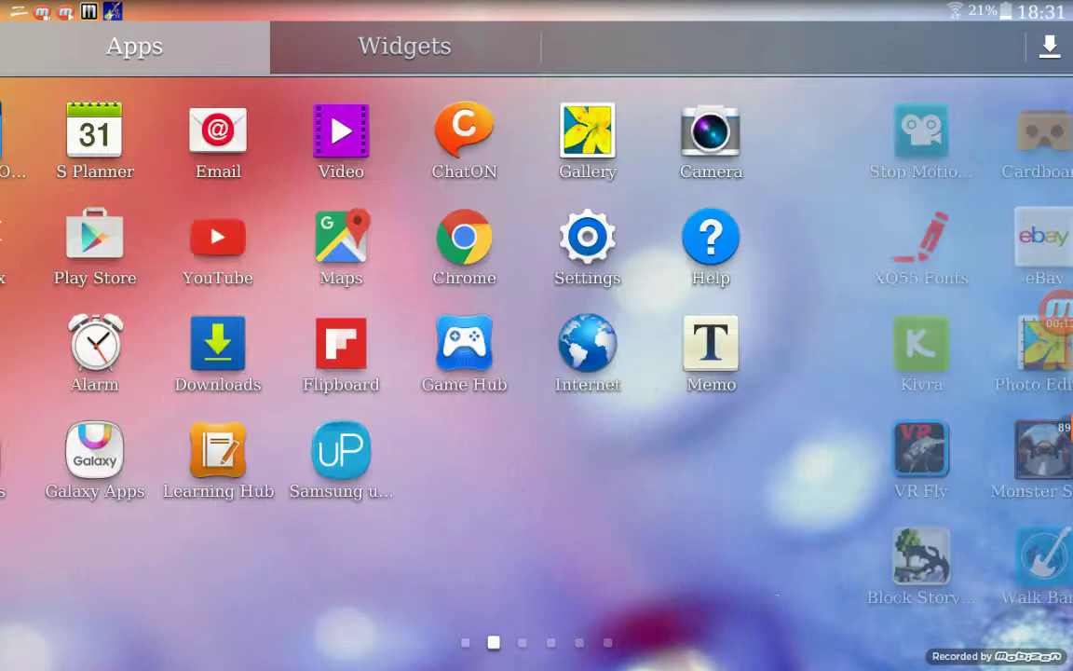
pyautogui.moveTo(586, 177); pyautogui.dragTo(885, 186)
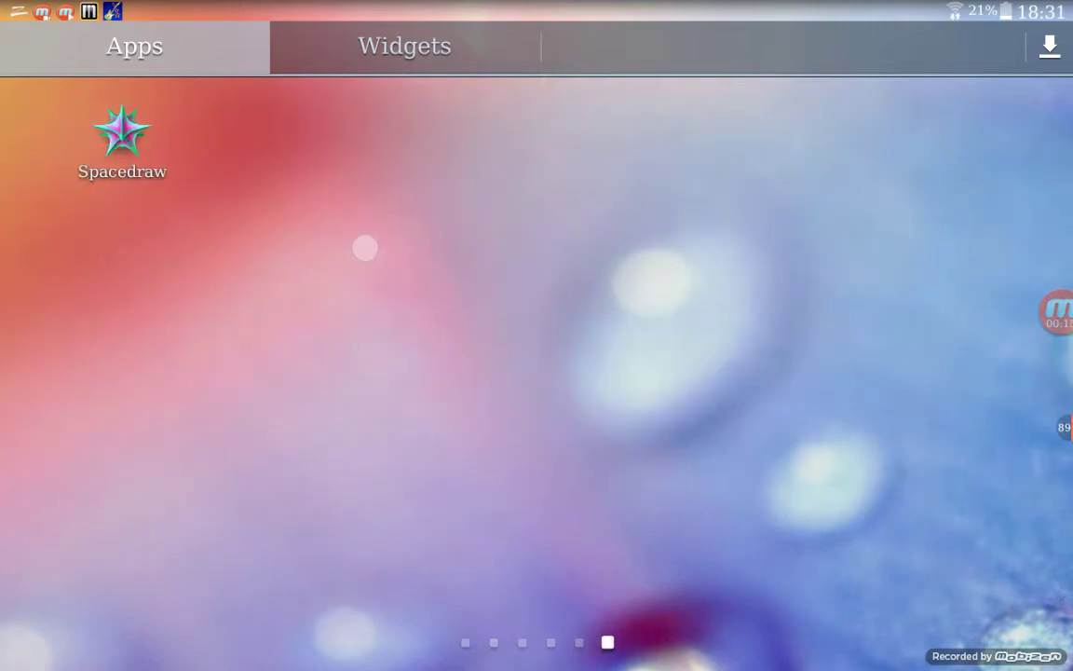
pyautogui.moveTo(365, 244); pyautogui.dragTo(652, 251)
pyautogui.moveTo(923, 168); pyautogui.dragTo(946, 168)
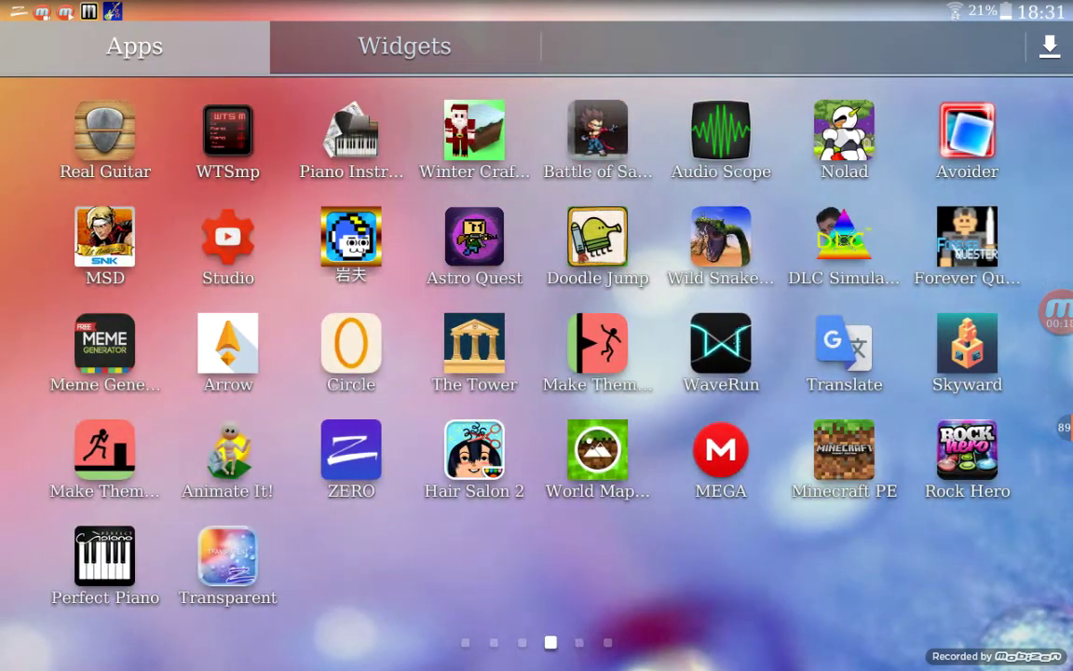
pyautogui.moveTo(1025, 102); pyautogui.dragTo(766, 96)
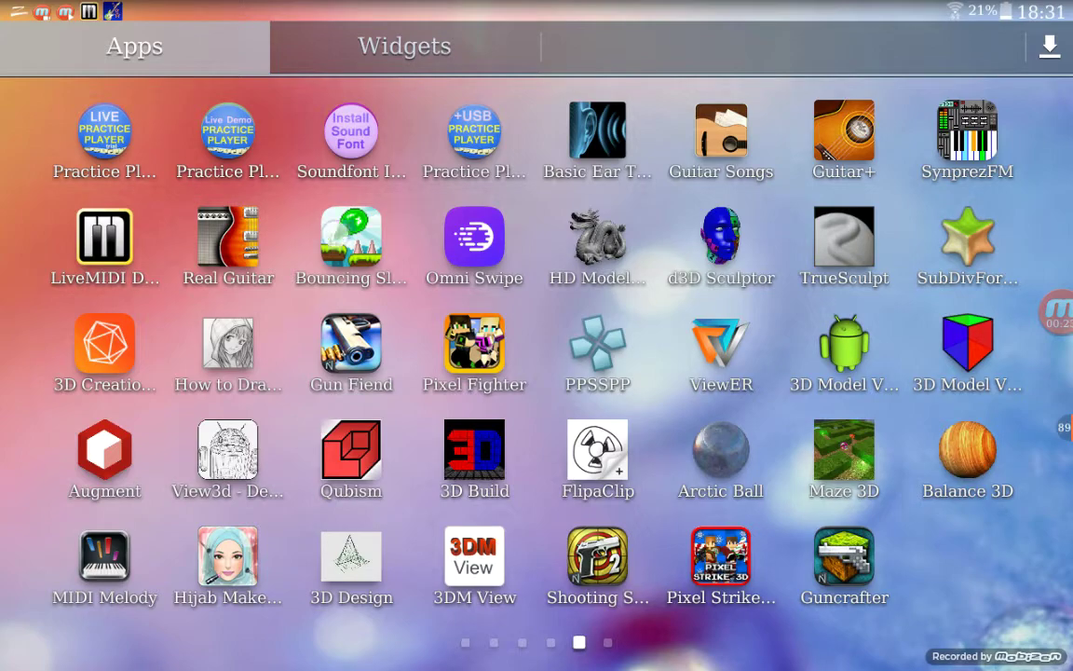
# Launch HD Model Viewer and zoom in and out on the grey pillared sample scene.
pyautogui.click(597, 237)
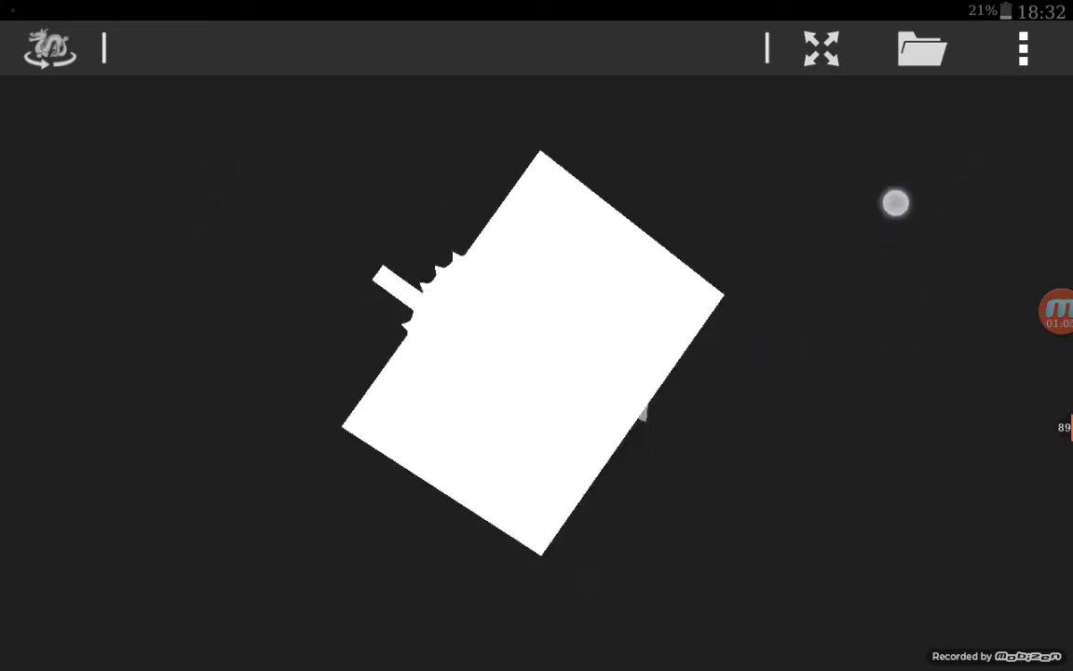
pyautogui.scroll(5, 547, 345)
pyautogui.scroll(-5, 547, 347)
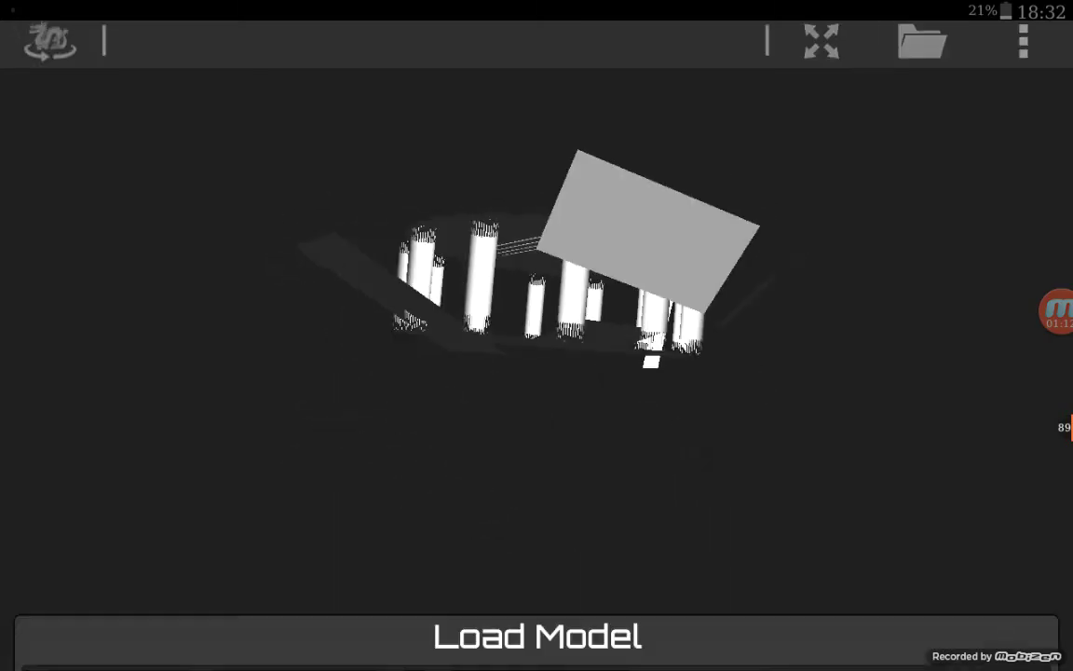
# Import Launch Octopus.blend and orbit the red octopus model.
pyautogui.click(857, 297)
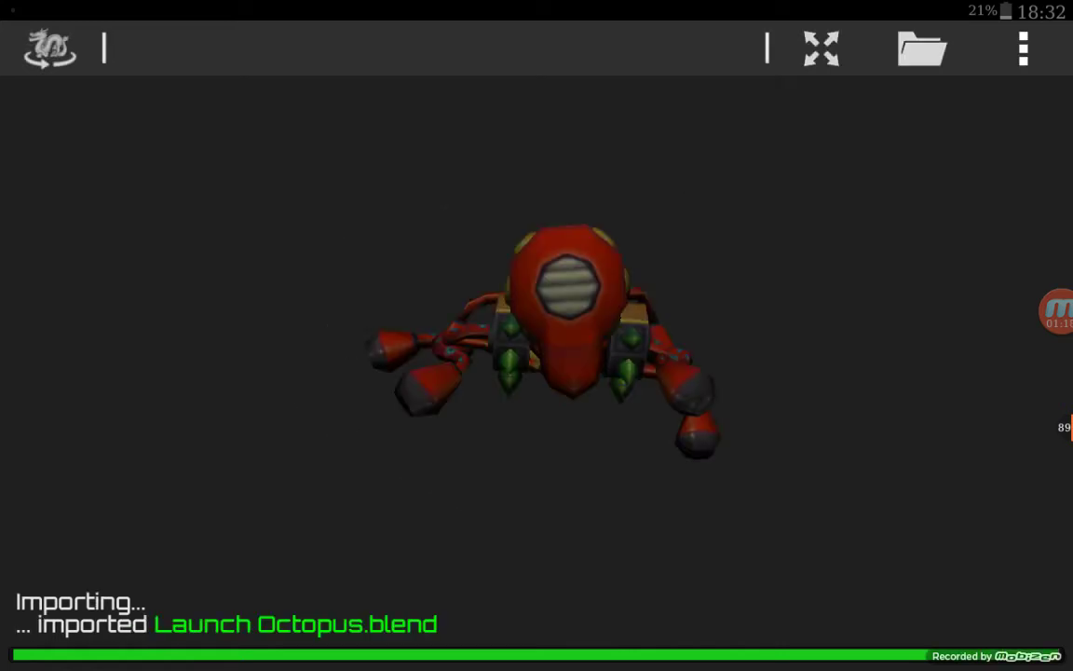
pyautogui.moveTo(786, 256)
pyautogui.mouseDown()
pyautogui.moveTo(786, 106)
pyautogui.moveTo(605, 125)
pyautogui.moveTo(359, 338)
pyautogui.mouseUp()
pyautogui.click(886, 172)
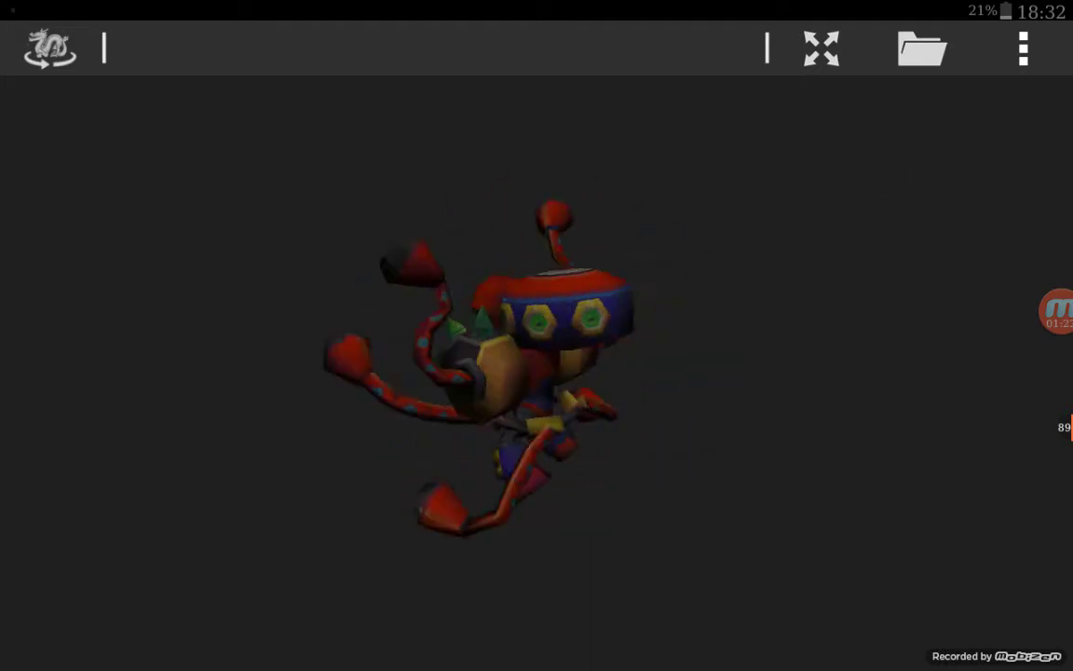
# Zoom in on the octopus's face and bring up the app's options menu.
pyautogui.click(1023, 48)
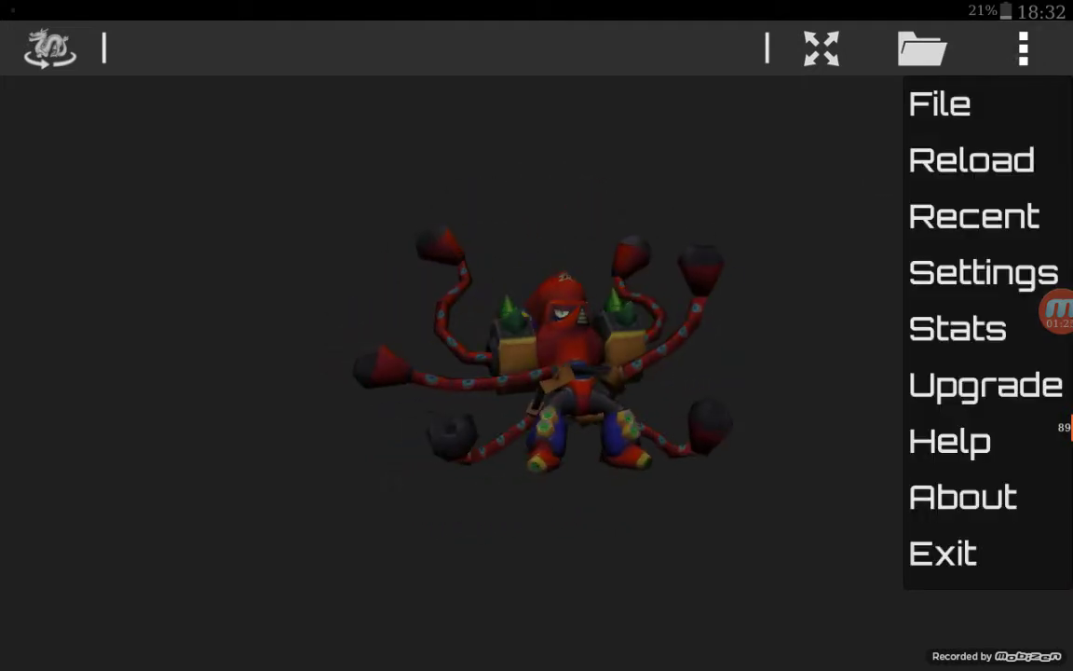
pyautogui.click(779, 374)
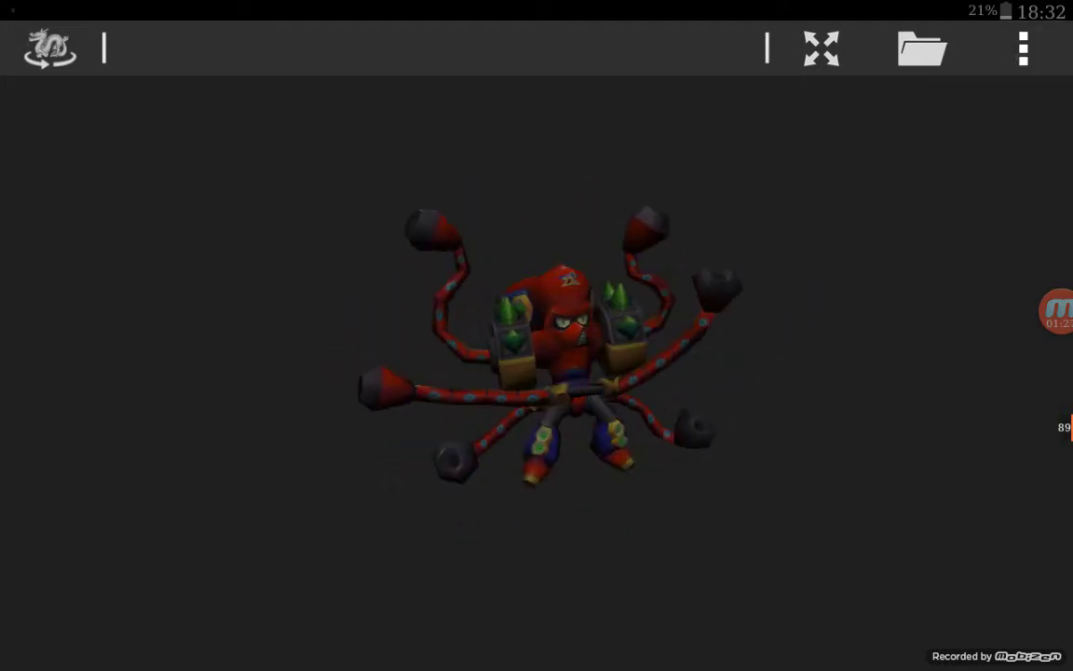
pyautogui.moveTo(377, 366)
pyautogui.mouseDown()
pyautogui.moveTo(266, 402)
pyautogui.moveTo(256, 419)
pyautogui.moveTo(221, 421)
pyautogui.moveTo(251, 423)
pyautogui.moveTo(279, 401)
pyautogui.mouseUp()
pyautogui.click(1023, 48)
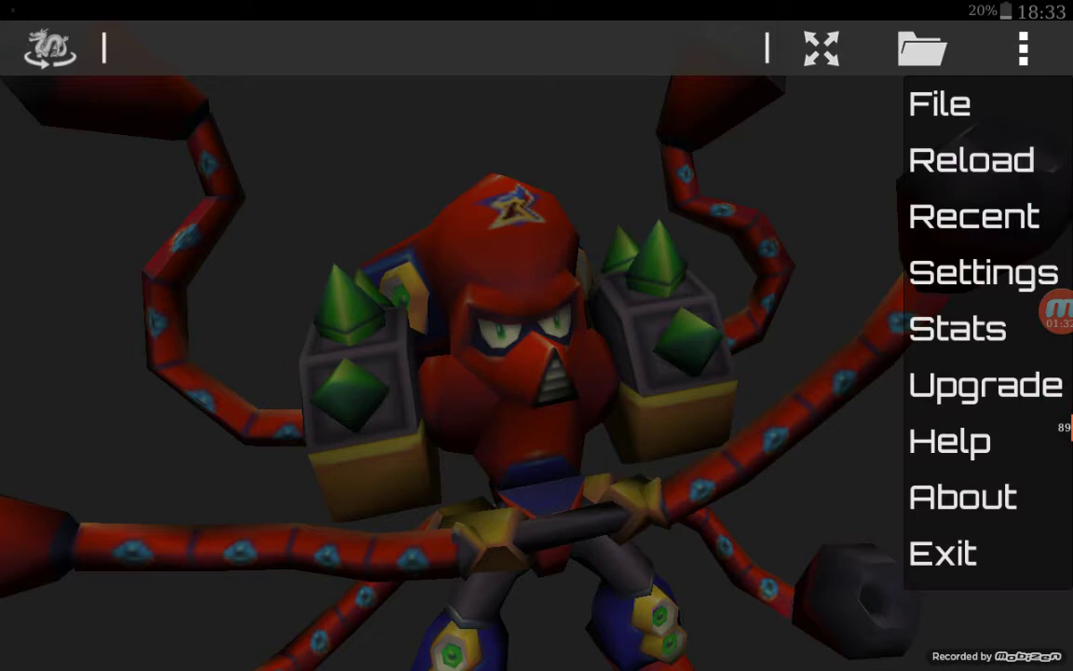
pyautogui.click(965, 441)
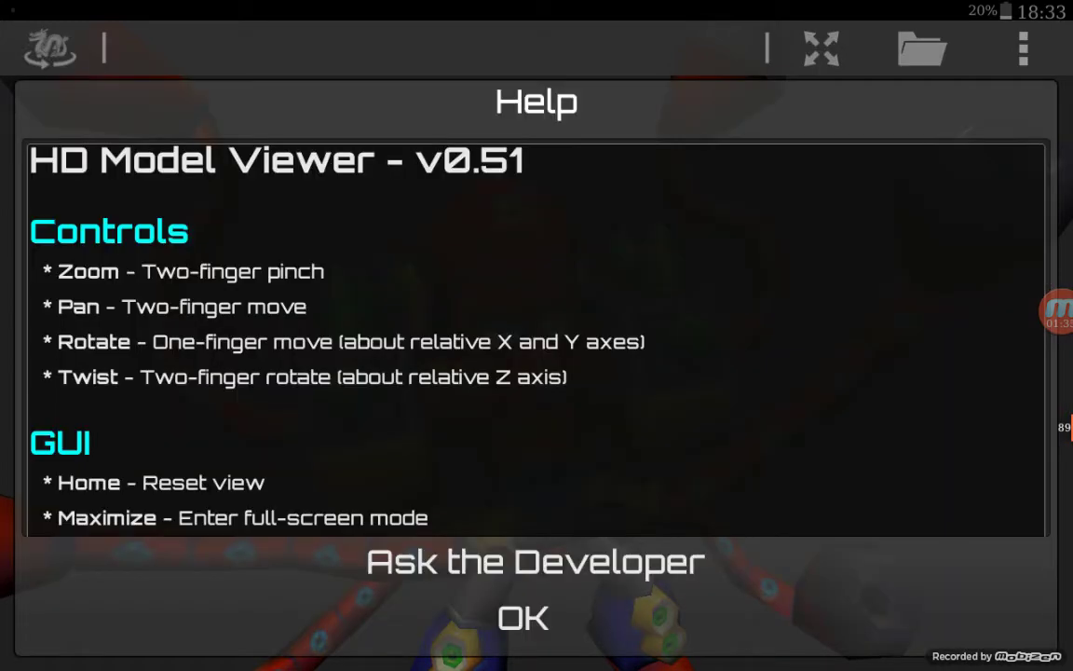
pyautogui.moveTo(917, 339); pyautogui.dragTo(925, 197)
pyautogui.moveTo(892, 305); pyautogui.dragTo(926, 127)
pyautogui.moveTo(91, 522); pyautogui.dragTo(87, 297)
pyautogui.moveTo(91, 364)
pyautogui.mouseDown()
pyautogui.moveTo(866, 290)
pyautogui.moveTo(881, 319)
pyautogui.mouseUp()
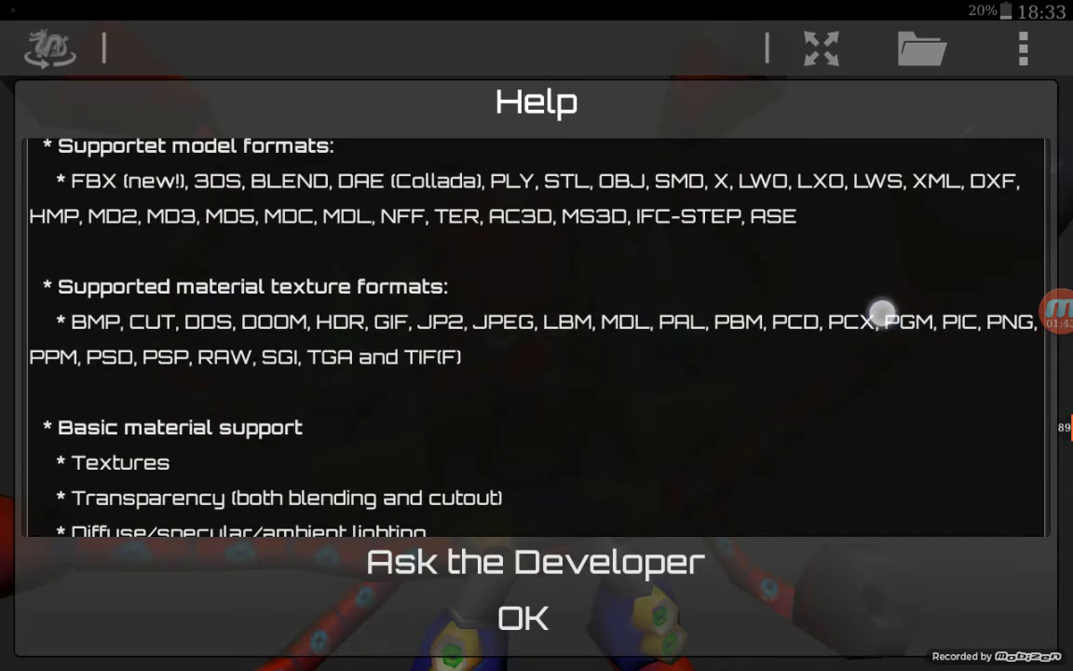
pyautogui.moveTo(881, 318); pyautogui.dragTo(881, 343)
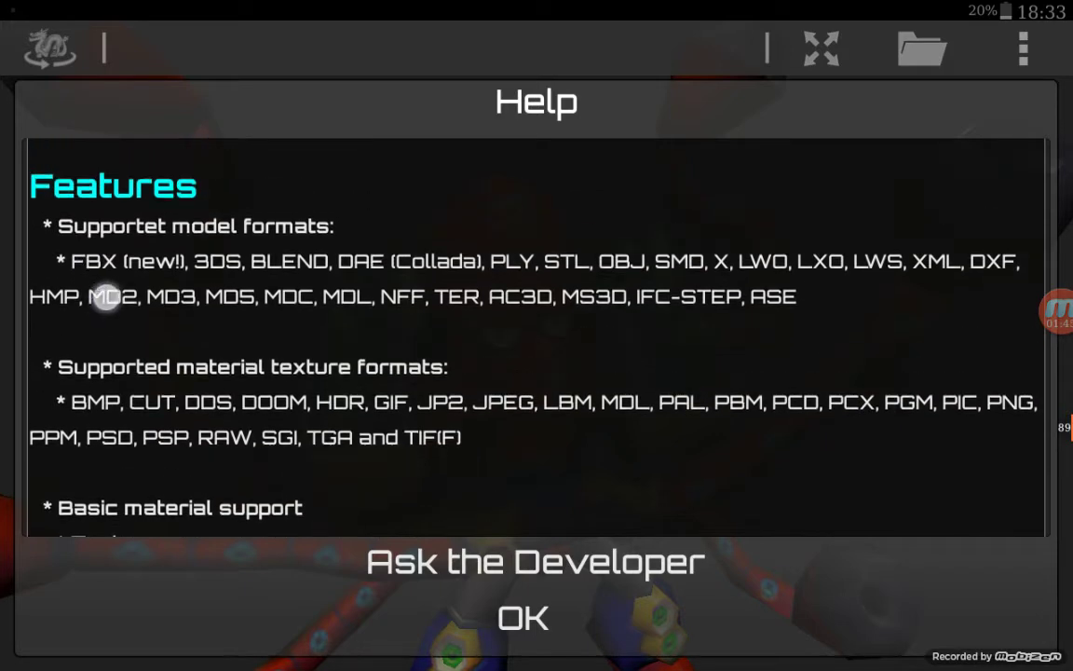
pyautogui.moveTo(100, 300); pyautogui.dragTo(93, 455)
pyautogui.moveTo(817, 307)
pyautogui.mouseDown()
pyautogui.moveTo(806, 271)
pyautogui.moveTo(843, 165)
pyautogui.mouseUp()
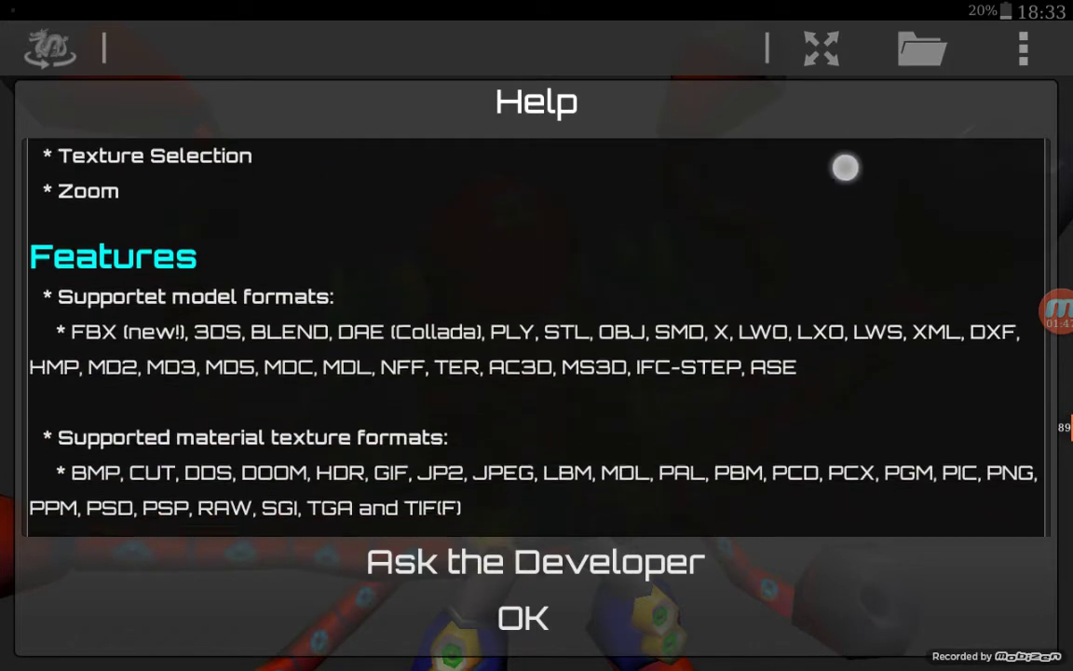
pyautogui.moveTo(826, 288); pyautogui.dragTo(826, 369)
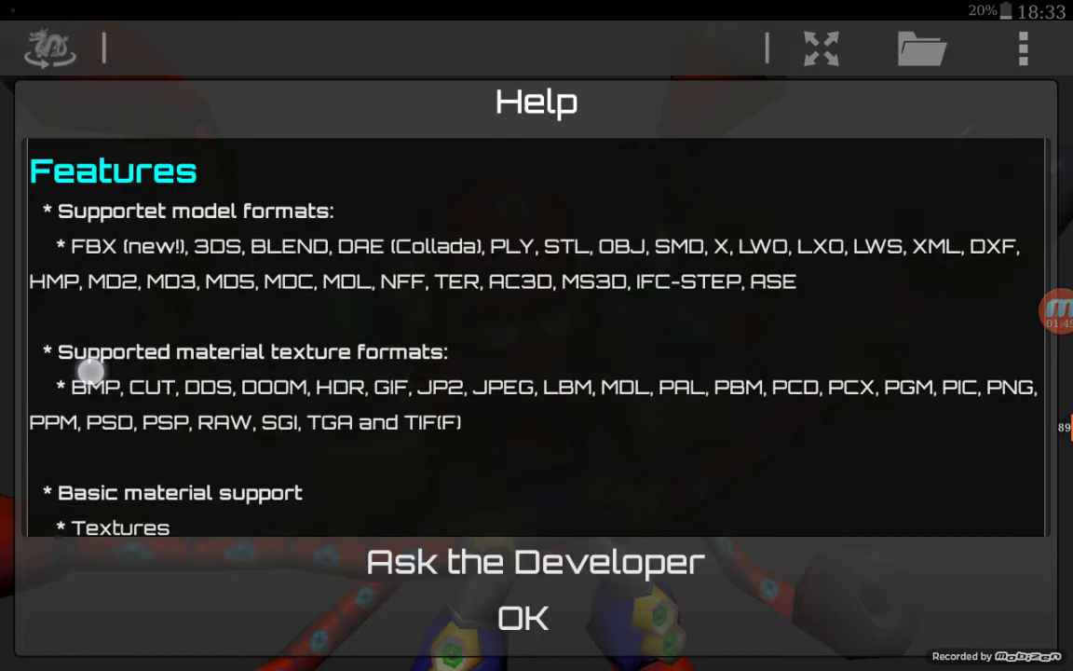
pyautogui.moveTo(59, 358); pyautogui.dragTo(89, 394)
pyautogui.moveTo(140, 270); pyautogui.dragTo(187, 277)
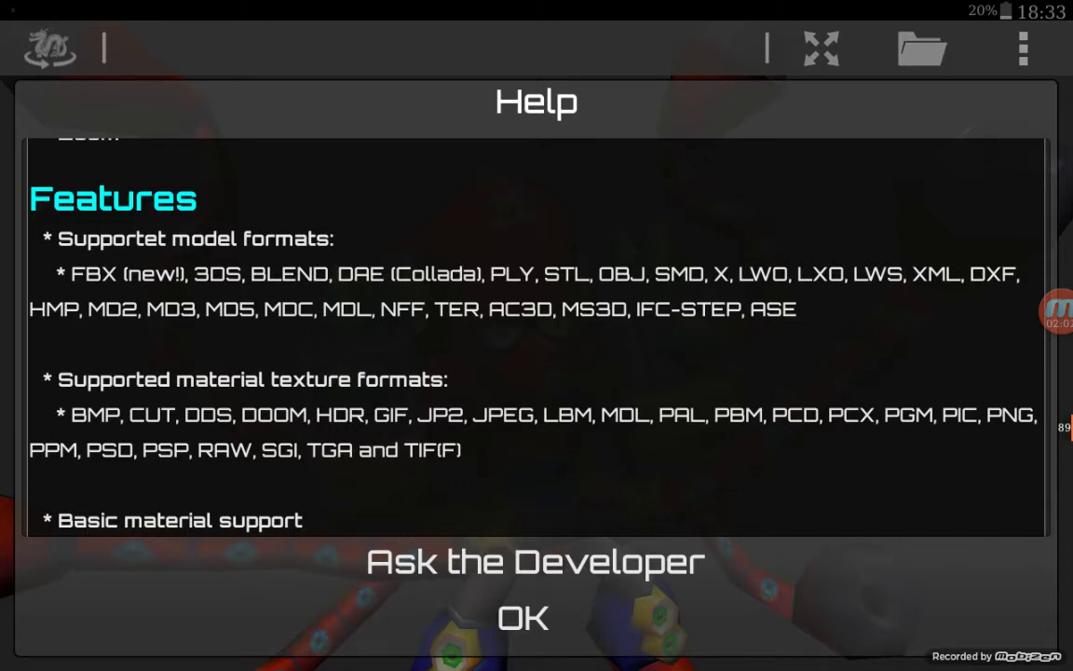
pyautogui.moveTo(110, 275); pyautogui.dragTo(58, 151)
pyautogui.moveTo(767, 201); pyautogui.dragTo(793, 144)
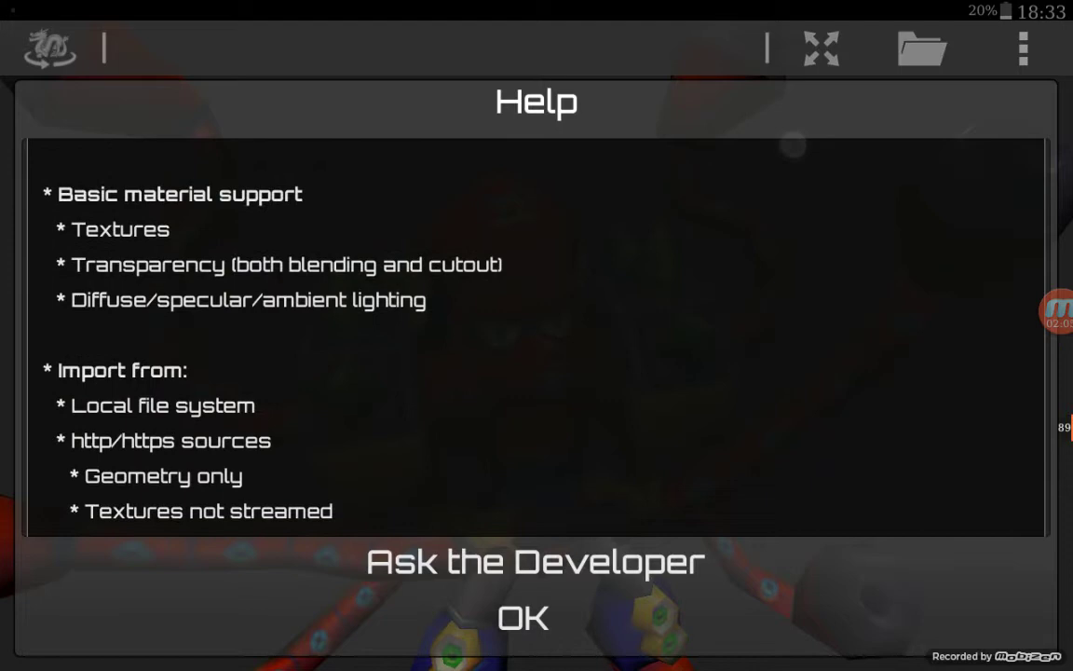
pyautogui.moveTo(771, 233); pyautogui.dragTo(771, 160)
pyautogui.moveTo(764, 359); pyautogui.dragTo(795, 132)
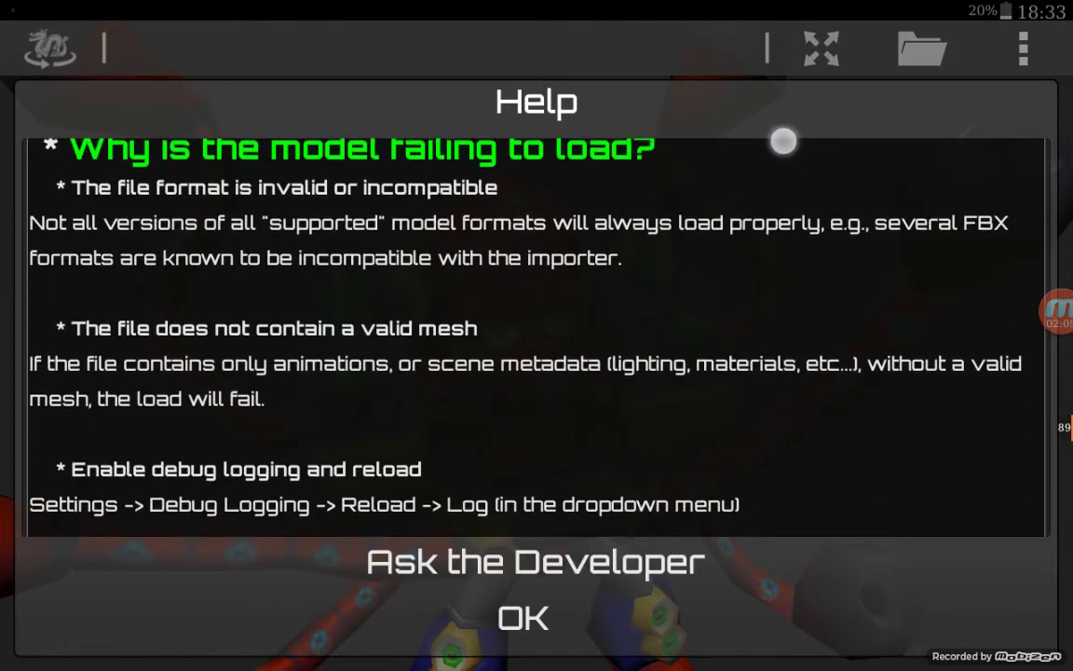
pyautogui.moveTo(796, 448); pyautogui.dragTo(805, 126)
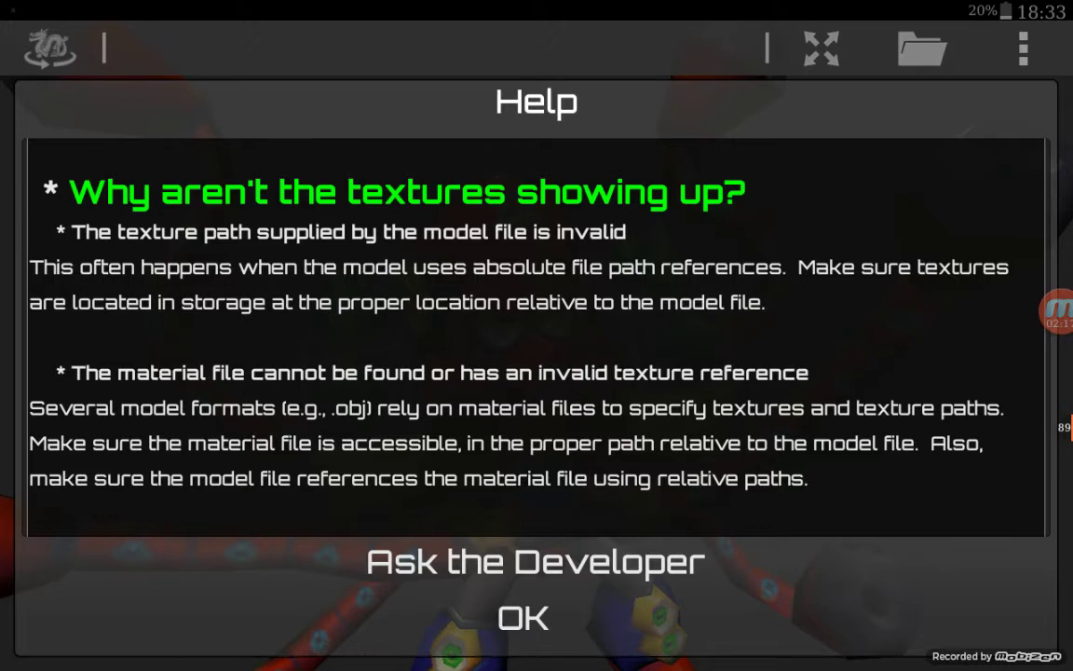
pyautogui.moveTo(791, 268); pyautogui.dragTo(804, 169)
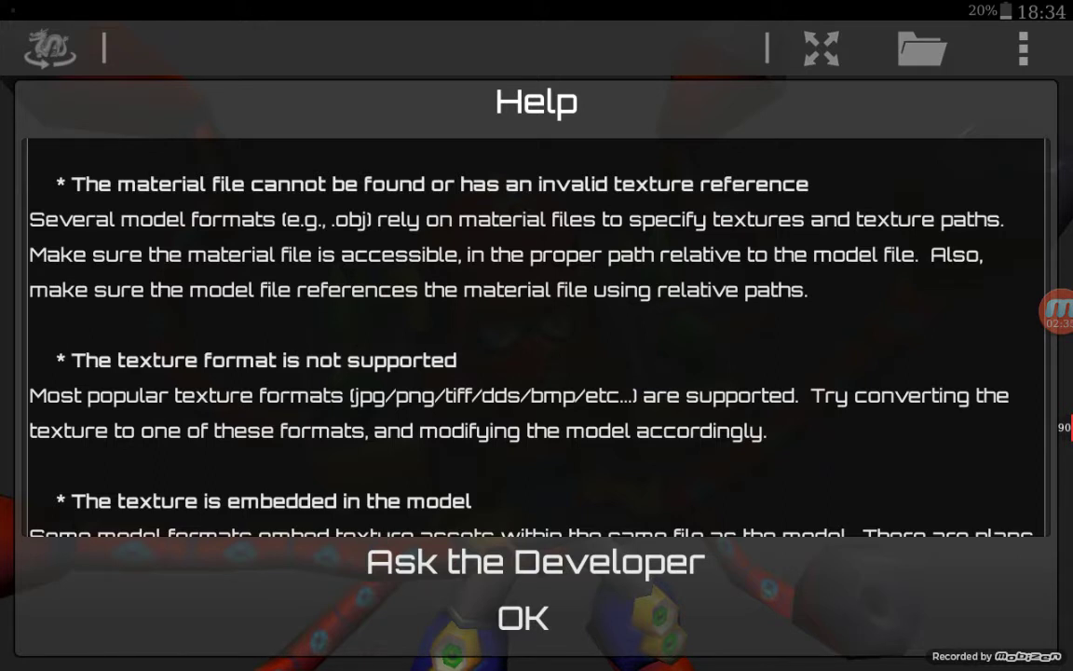
# Close the help guide and re-import Launch Octopus.blend.
pyautogui.click(523, 618)
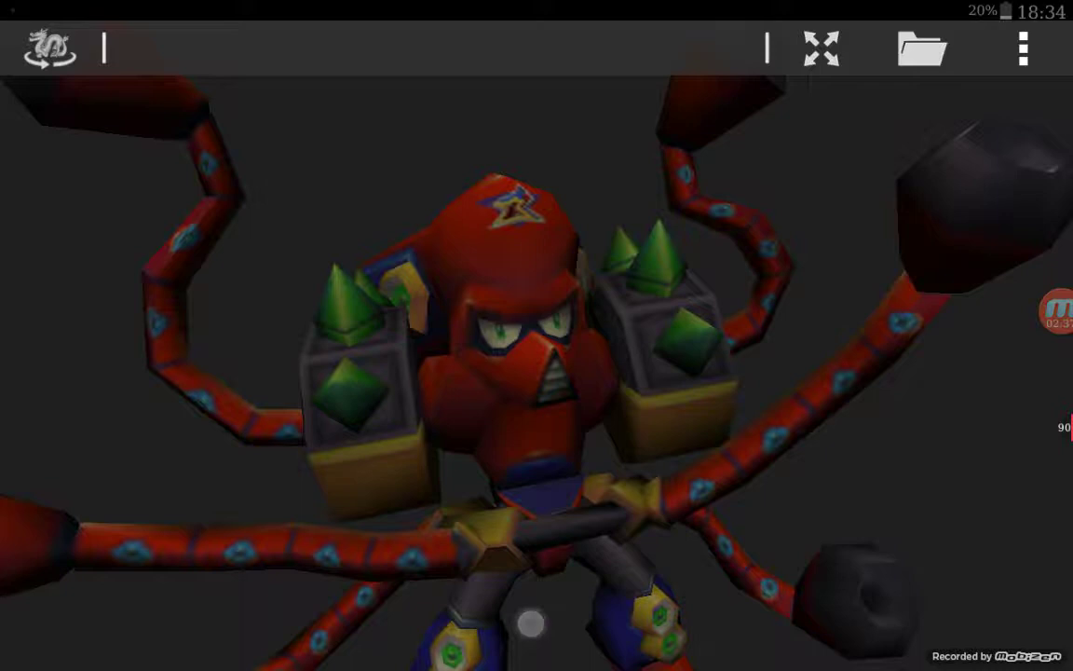
pyautogui.scroll(-3, 536, 335)
pyautogui.moveTo(811, 288)
pyautogui.mouseDown()
pyautogui.moveTo(848, 285)
pyautogui.moveTo(841, 259)
pyautogui.moveTo(654, 263)
pyautogui.moveTo(604, 281)
pyautogui.moveTo(805, 244)
pyautogui.moveTo(793, 242)
pyautogui.mouseUp()
pyautogui.click(922, 48)
pyautogui.click(541, 266)
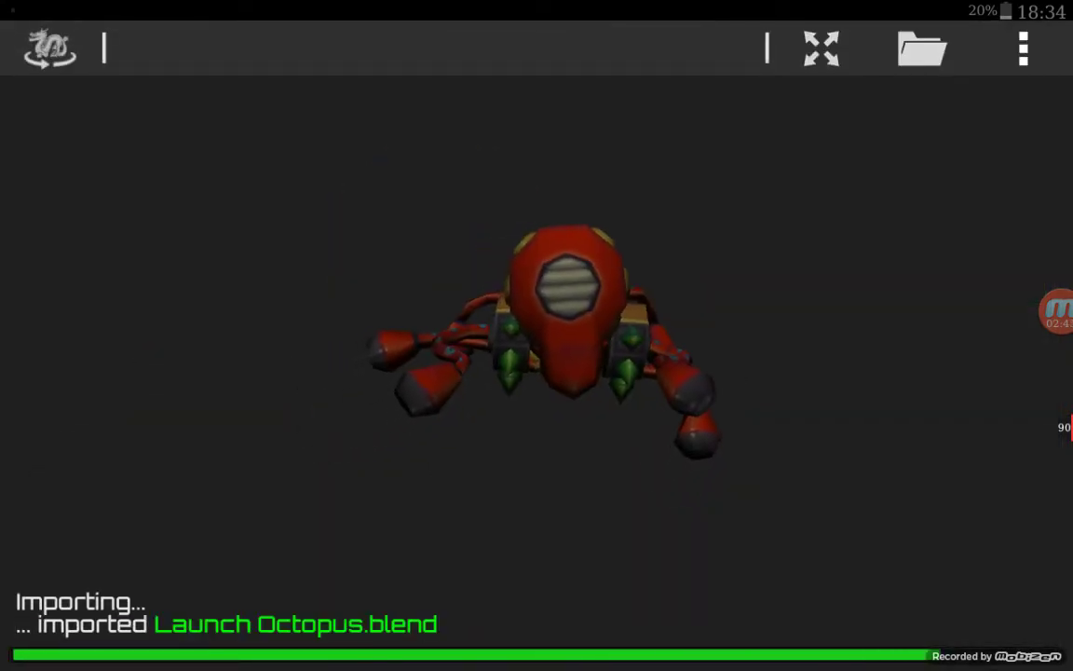
# Orbit and zoom the reloaded octopus to an angled view, then open the options menu.
pyautogui.moveTo(766, 279); pyautogui.dragTo(767, 168)
pyautogui.scroll(5, 540, 285)
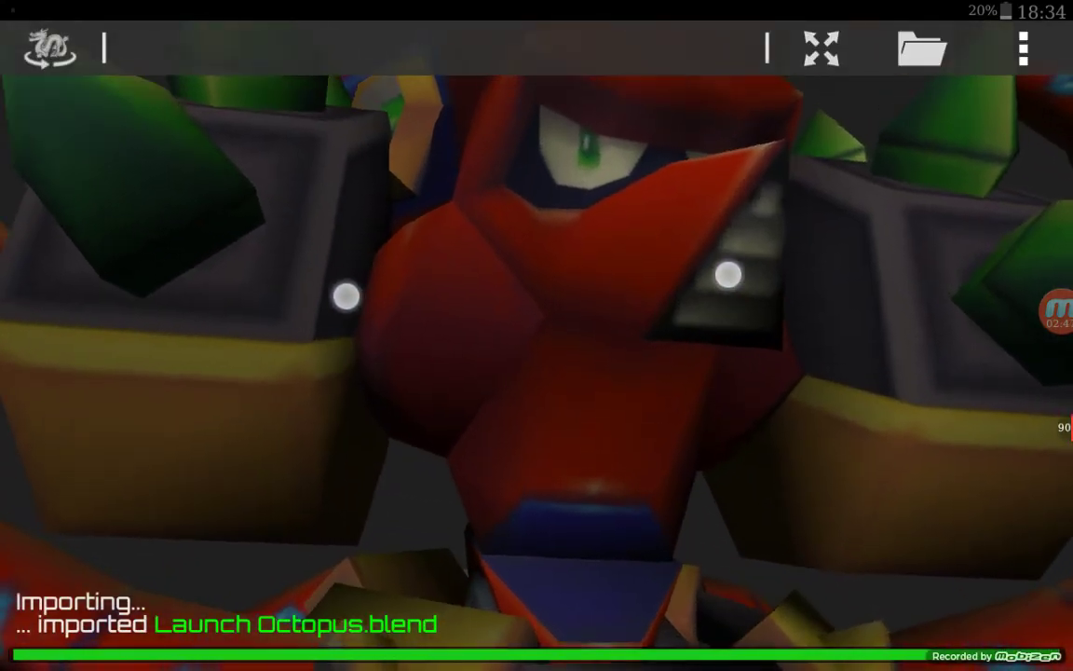
pyautogui.scroll(-3, 541, 285)
pyautogui.scroll(-3, 525, 288)
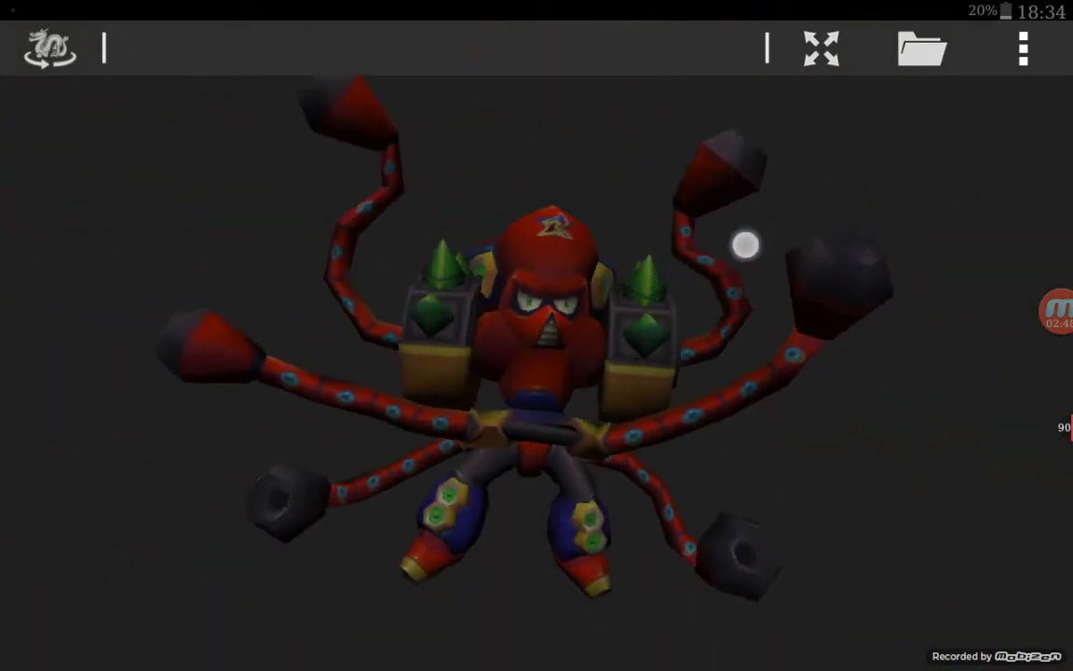
pyautogui.moveTo(746, 242); pyautogui.dragTo(671, 233)
pyautogui.click(1034, 48)
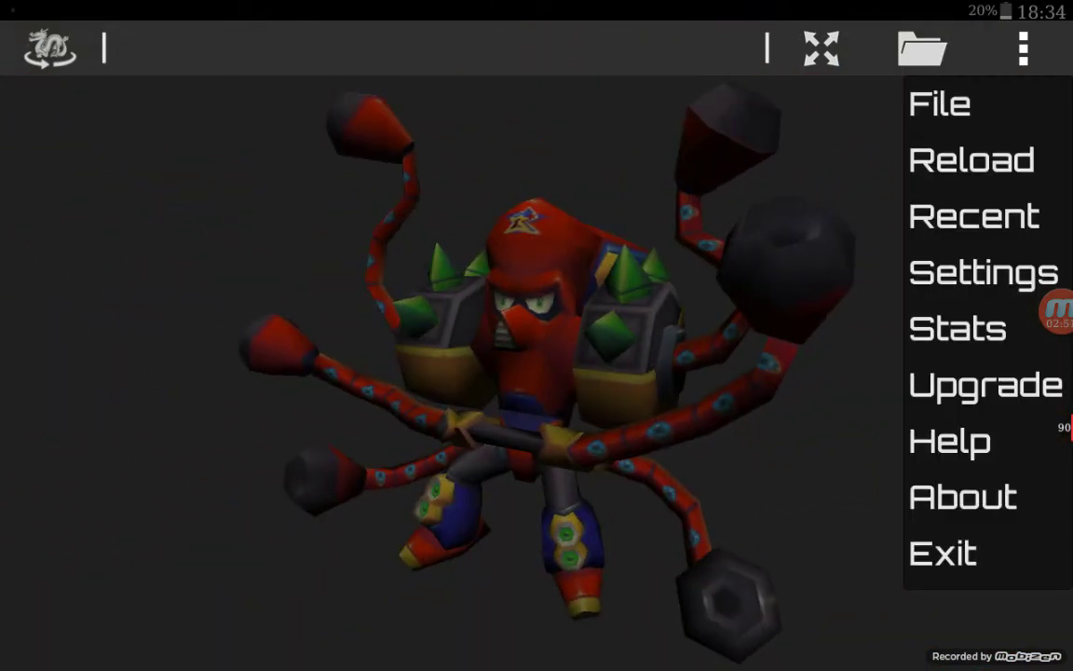
# Enable Find mesh instances and Recompute normals (Flat) in import settings, then reload.
pyautogui.click(890, 240)
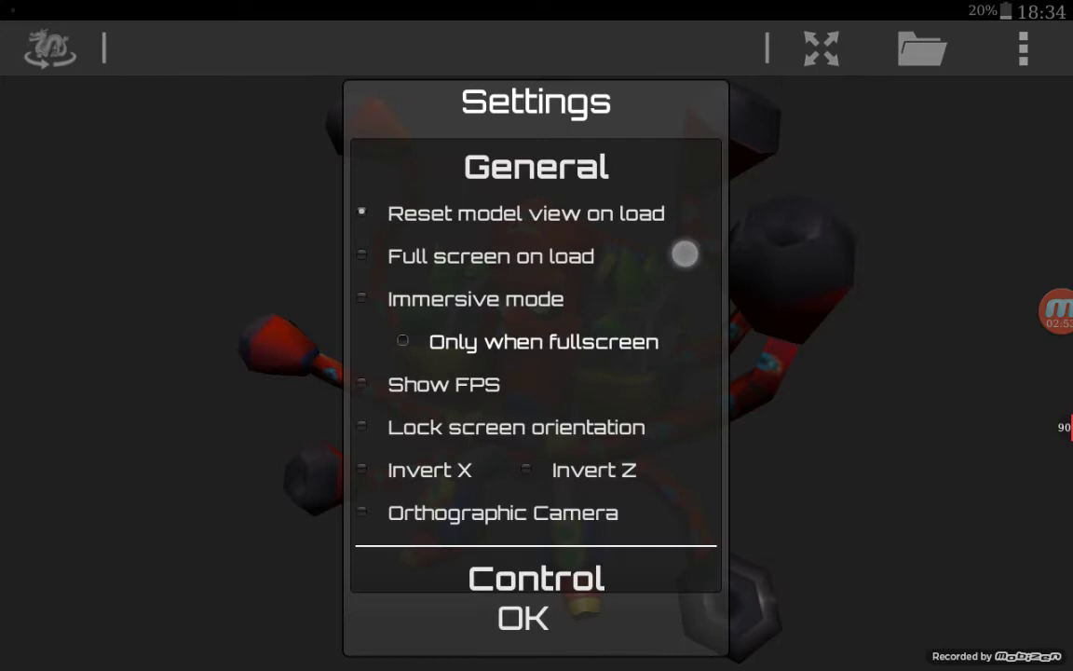
pyautogui.scroll(-3, 399, 319)
pyautogui.scroll(-5, 661, 367)
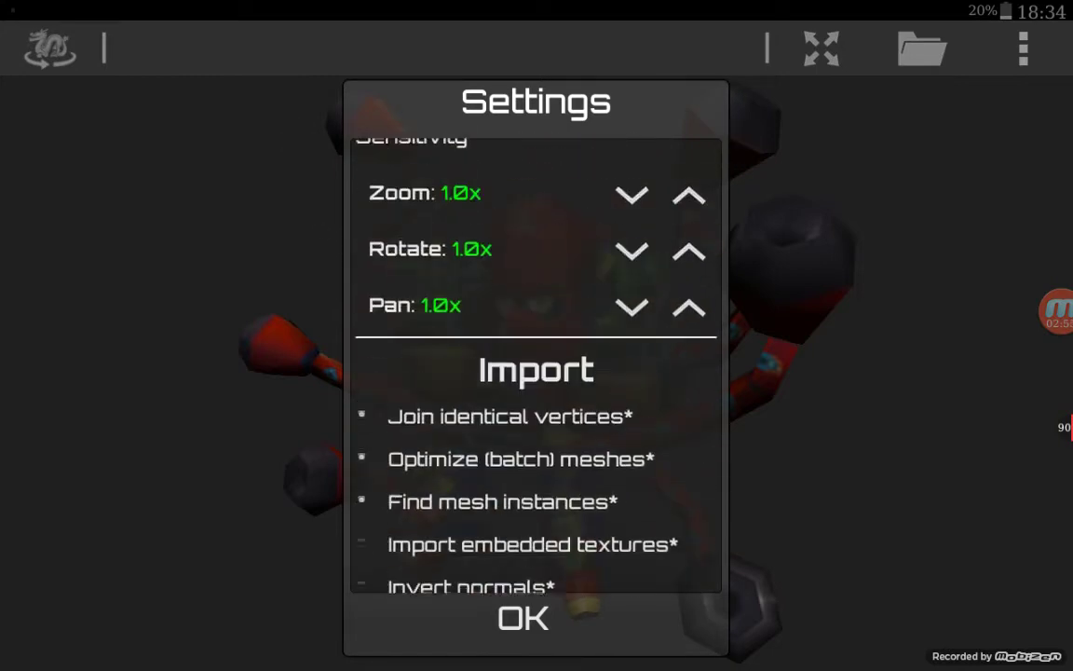
pyautogui.scroll(-5, 373, 238)
pyautogui.click(373, 238)
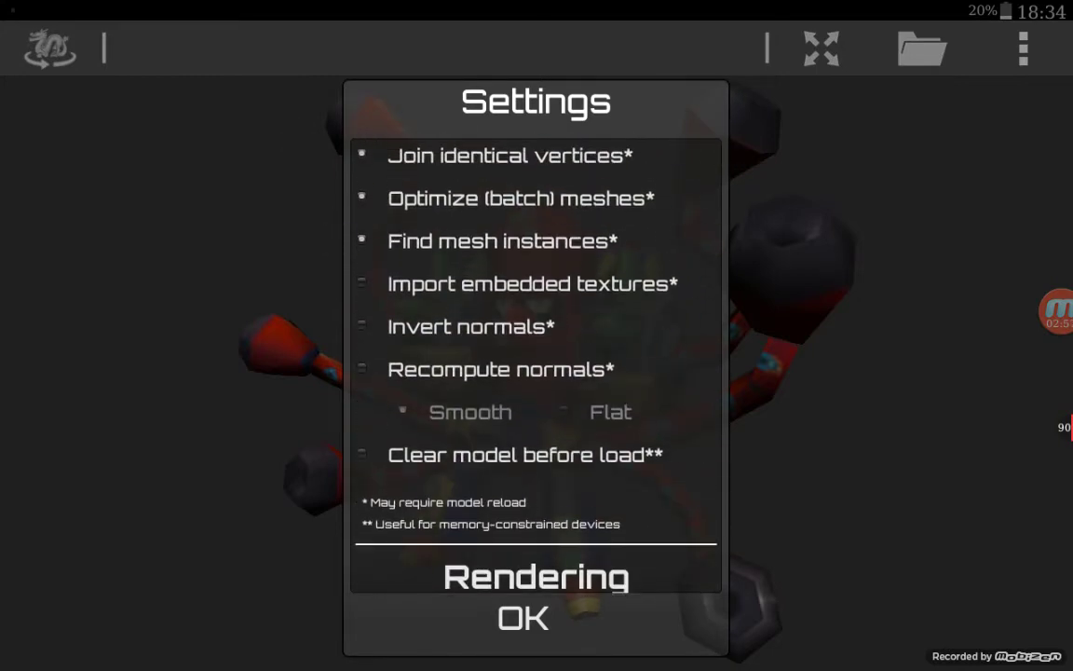
pyautogui.click(361, 369)
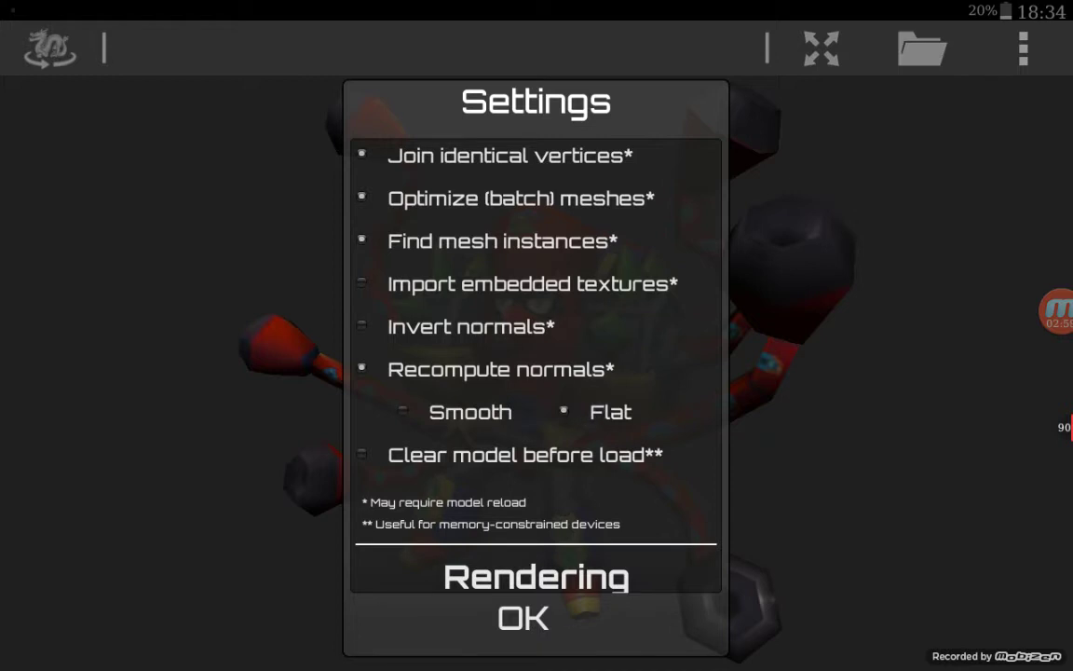
pyautogui.click(522, 618)
pyautogui.click(427, 372)
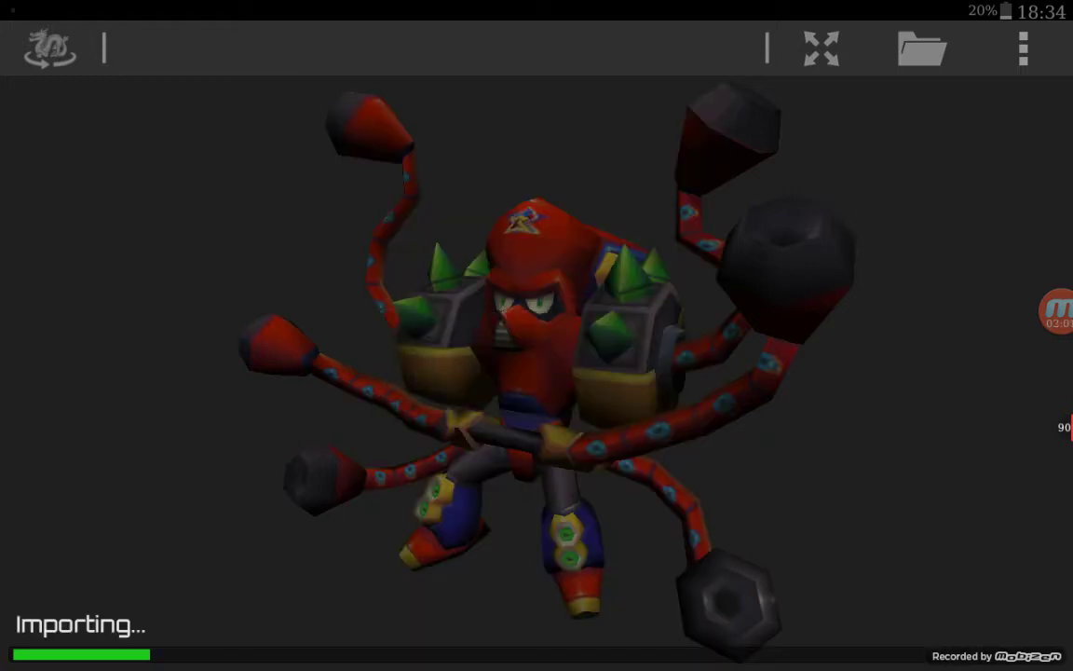
# Orbit and zoom the flat-shaded octopus to a close oblique front view.
pyautogui.moveTo(806, 300); pyautogui.dragTo(805, 139)
pyautogui.scroll(2, 578, 314)
pyautogui.scroll(3, 582, 297)
pyautogui.scroll(2, 582, 296)
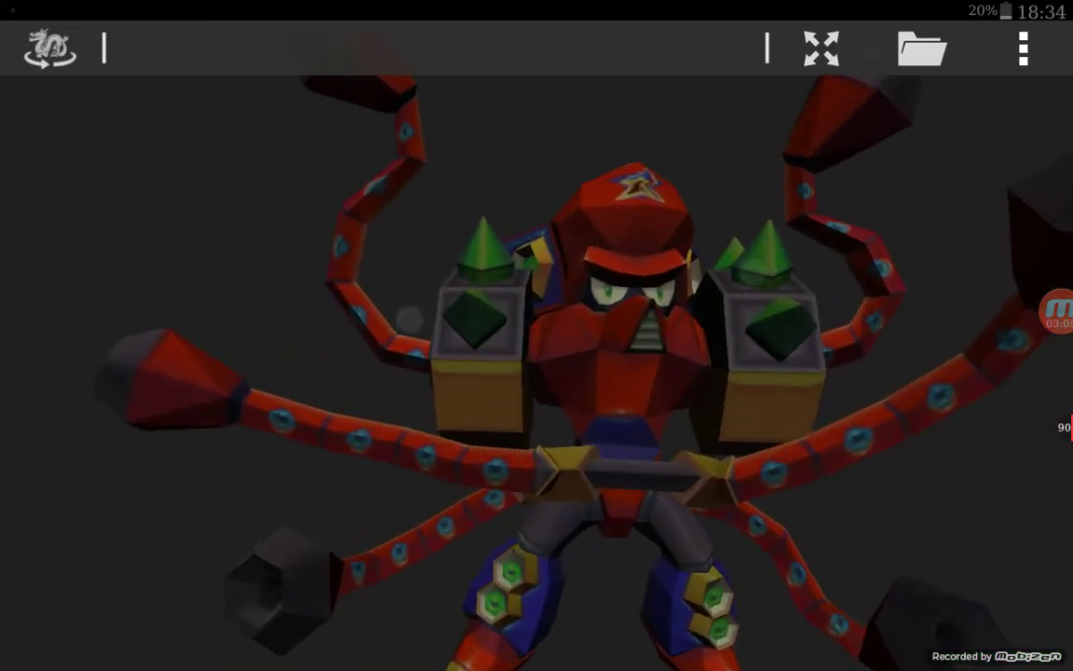
pyautogui.moveTo(898, 227)
pyautogui.mouseDown()
pyautogui.moveTo(725, 230)
pyautogui.moveTo(747, 177)
pyautogui.moveTo(752, 239)
pyautogui.moveTo(789, 289)
pyautogui.moveTo(829, 254)
pyautogui.moveTo(727, 166)
pyautogui.mouseUp()
pyautogui.scroll(-5, 537, 239)
# Load Flame Mammoth.blend from the Download > Flame Mammoth folder.
pyautogui.scroll(-3, 786, 225)
pyautogui.moveTo(785, 226)
pyautogui.mouseDown()
pyautogui.moveTo(635, 232)
pyautogui.moveTo(755, 220)
pyautogui.mouseUp()
pyautogui.click(955, 44)
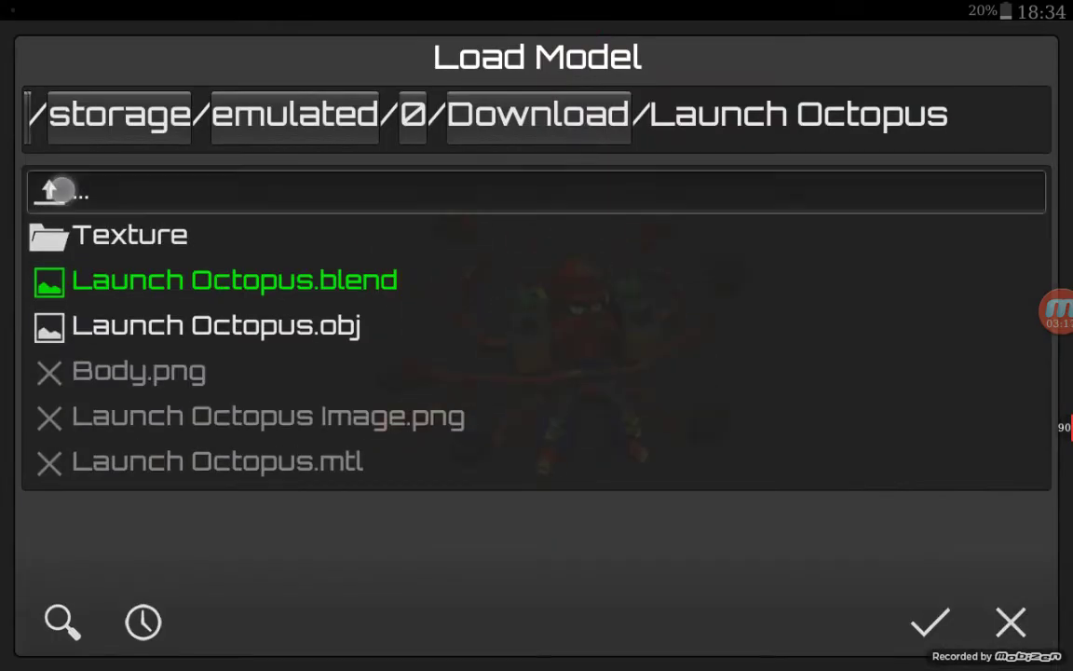
pyautogui.click(61, 191)
pyautogui.moveTo(685, 215); pyautogui.dragTo(632, 151)
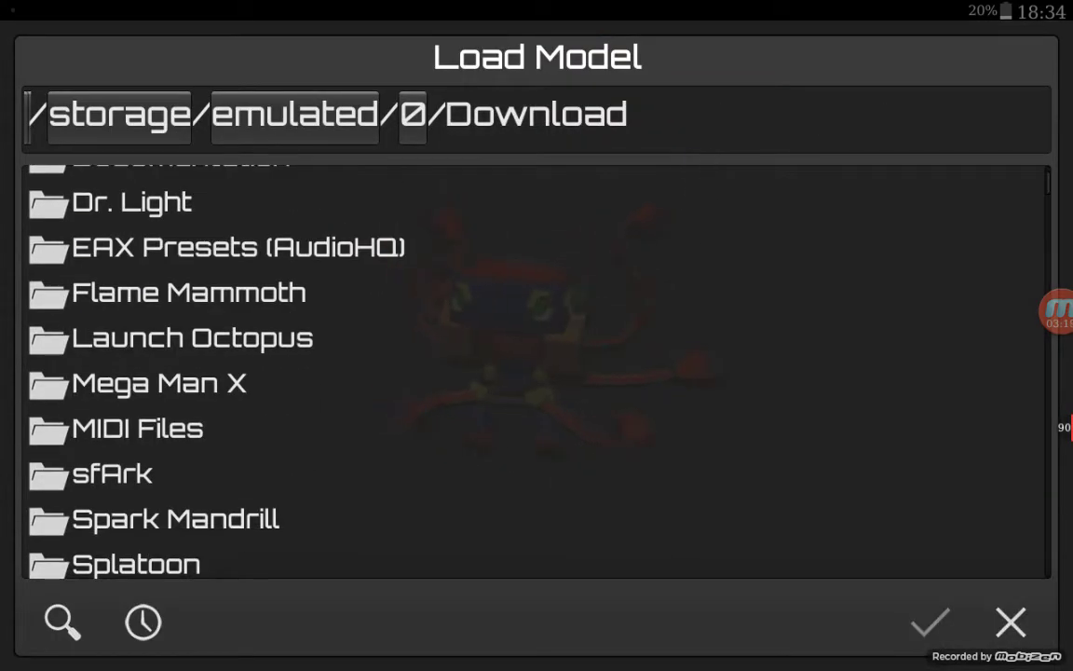
pyautogui.click(187, 291)
pyautogui.click(215, 323)
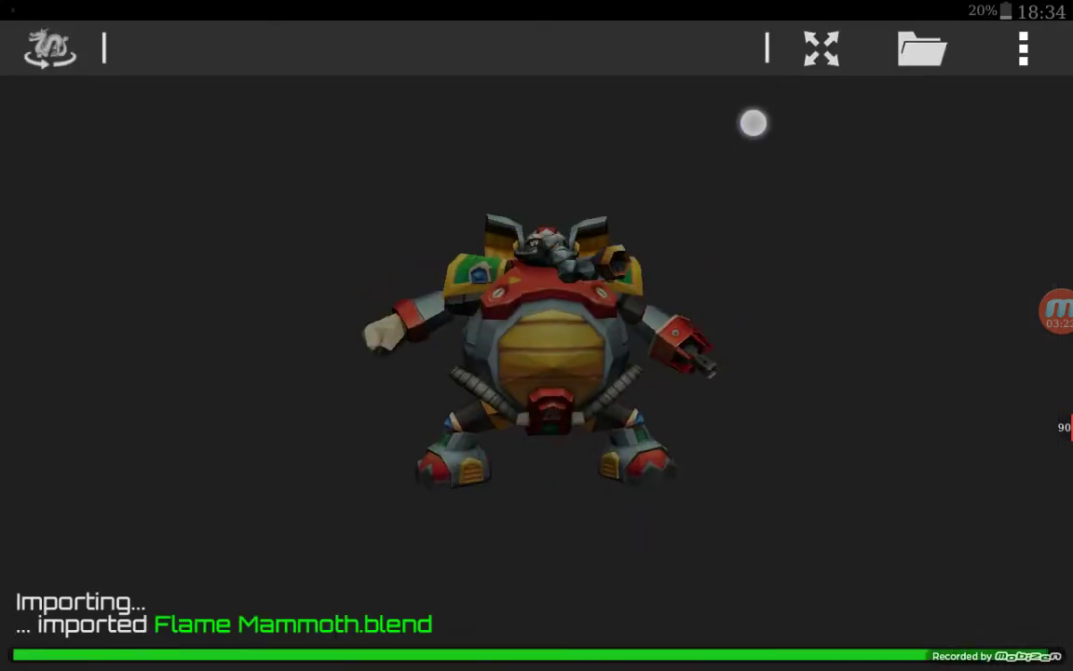
# Orbit Flame Mammoth to side views while zooming in and out.
pyautogui.moveTo(753, 122)
pyautogui.mouseDown()
pyautogui.moveTo(776, 125)
pyautogui.moveTo(641, 136)
pyautogui.moveTo(676, 134)
pyautogui.mouseUp()
pyautogui.scroll(2, 482, 270)
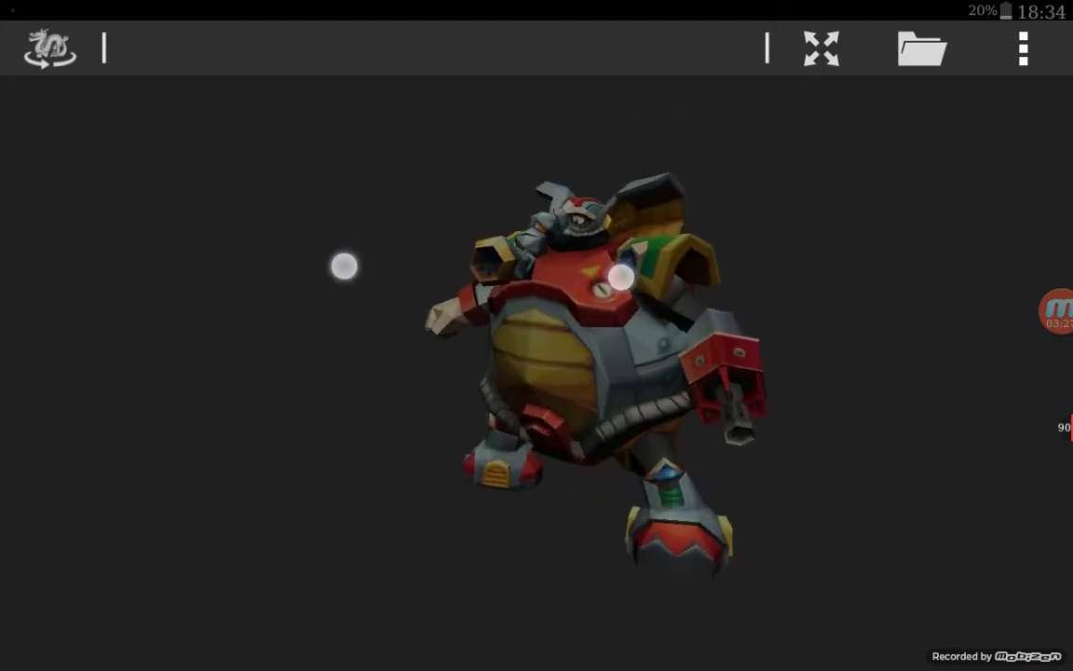
pyautogui.scroll(1, 483, 271)
pyautogui.scroll(2, 478, 285)
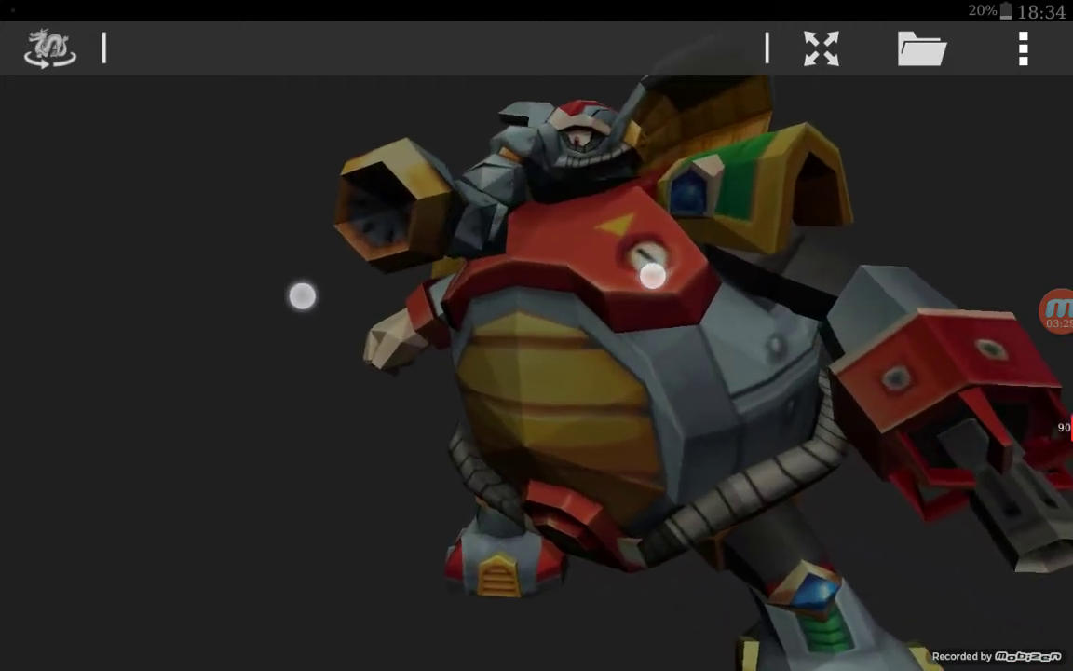
pyautogui.scroll(-1, 477, 285)
pyautogui.scroll(-2, 495, 286)
pyautogui.scroll(-1, 508, 286)
pyautogui.moveTo(647, 276)
pyautogui.mouseDown()
pyautogui.moveTo(877, 235)
pyautogui.moveTo(683, 243)
pyautogui.moveTo(745, 221)
pyautogui.moveTo(731, 223)
pyautogui.mouseUp()
pyautogui.scroll(1, 595, 268)
pyautogui.scroll(2, 593, 274)
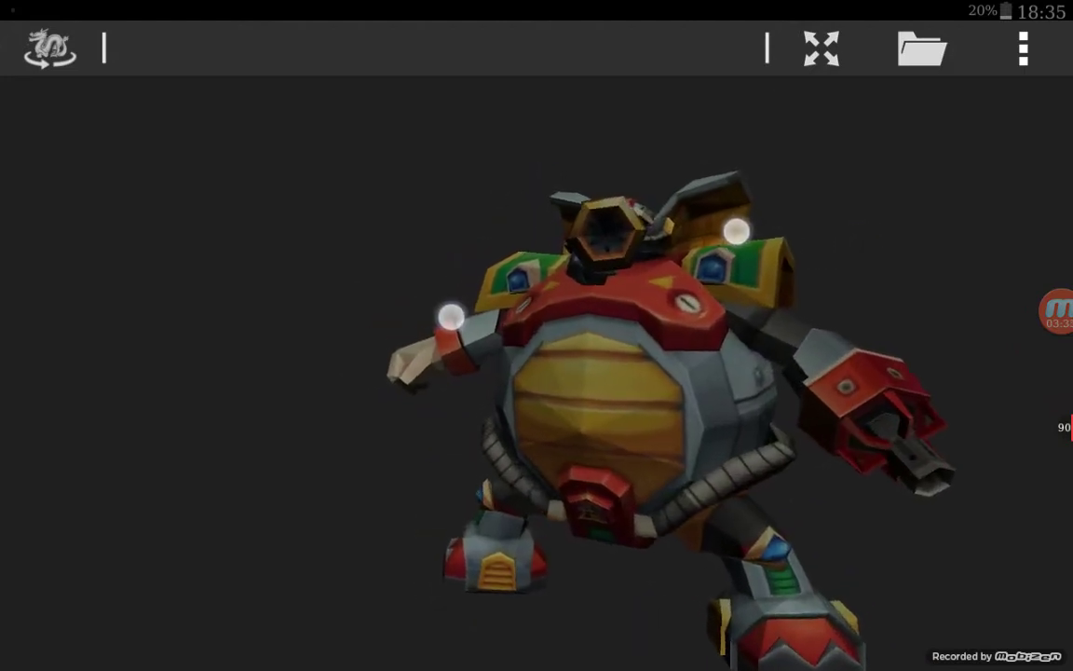
pyautogui.scroll(-2, 571, 304)
pyautogui.scroll(-1, 564, 318)
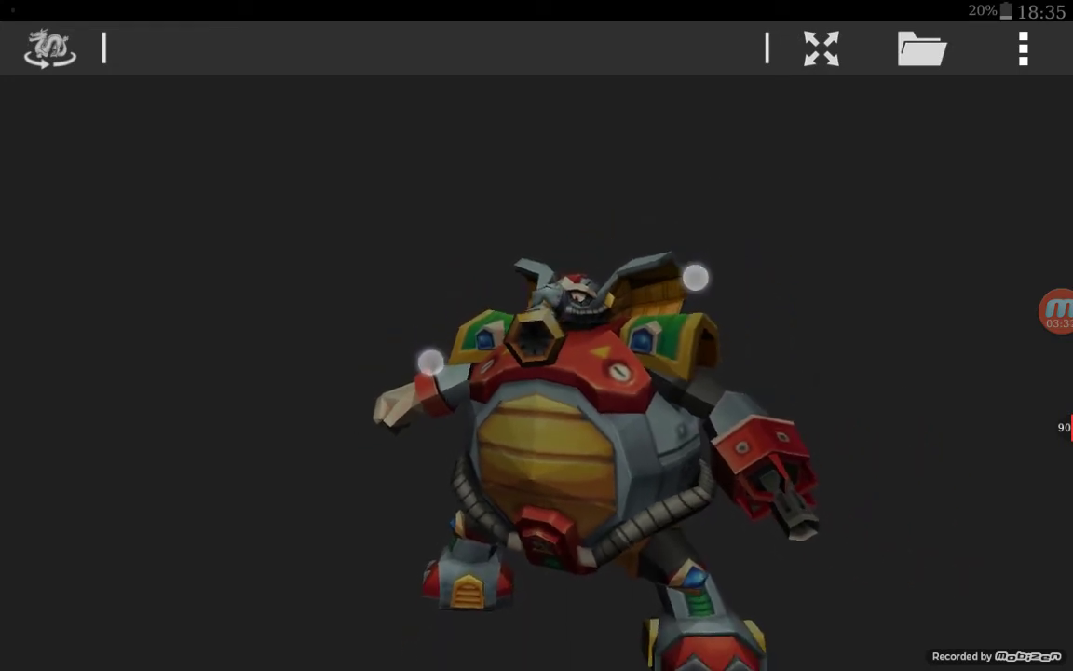
# Zoom on the robot, then turn it back to a slightly raised front view.
pyautogui.moveTo(695, 276); pyautogui.dragTo(708, 299)
pyautogui.scroll(2, 556, 317)
pyautogui.scroll(1, 551, 324)
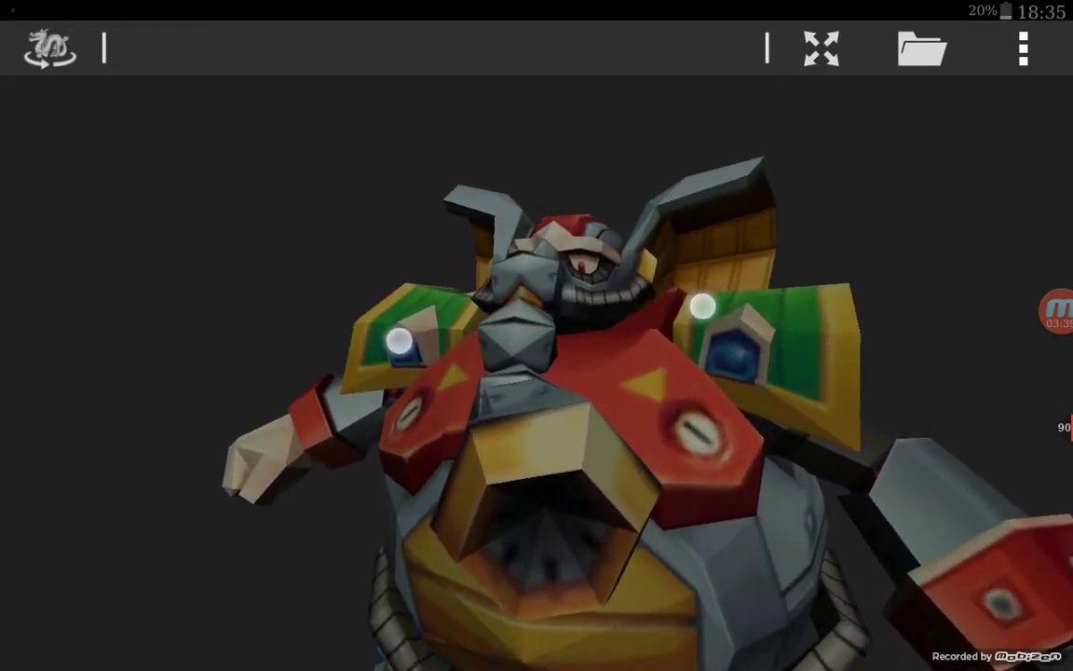
pyautogui.scroll(1, 550, 324)
pyautogui.scroll(-2, 540, 280)
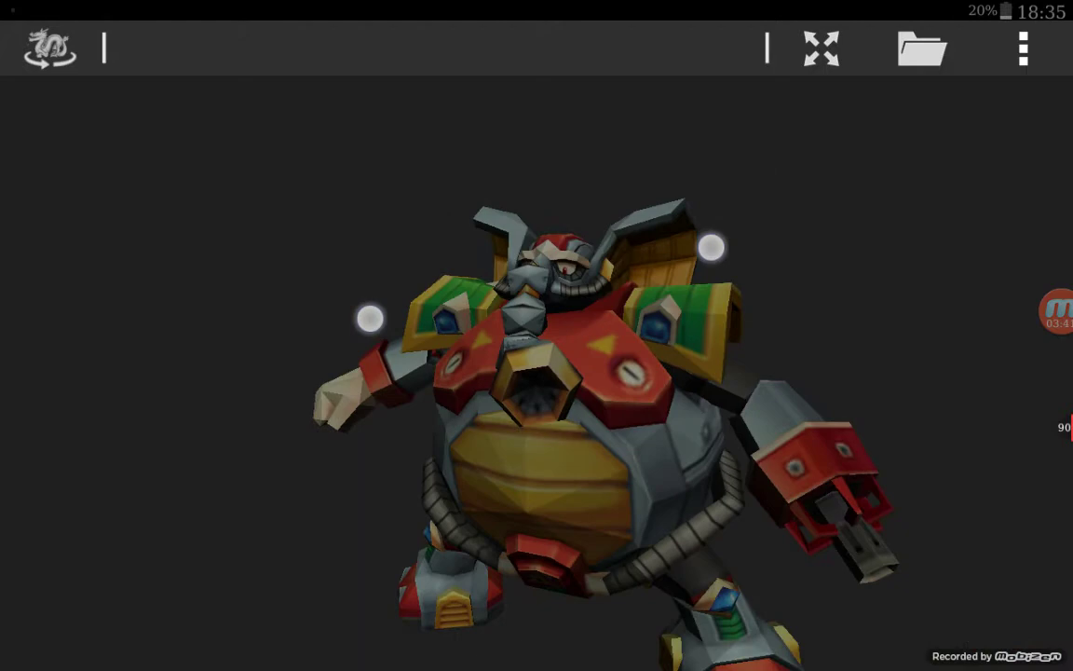
pyautogui.scroll(-1, 545, 264)
pyautogui.moveTo(706, 248)
pyautogui.mouseDown()
pyautogui.moveTo(727, 205)
pyautogui.moveTo(764, 230)
pyautogui.moveTo(850, 213)
pyautogui.moveTo(575, 215)
pyautogui.moveTo(605, 196)
pyautogui.moveTo(662, 198)
pyautogui.moveTo(702, 243)
pyautogui.moveTo(730, 255)
pyautogui.moveTo(702, 247)
pyautogui.moveTo(793, 230)
pyautogui.moveTo(891, 135)
pyautogui.moveTo(679, 181)
pyautogui.moveTo(577, 175)
pyautogui.moveTo(666, 96)
pyautogui.moveTo(735, 101)
pyautogui.moveTo(668, 96)
pyautogui.moveTo(702, 87)
pyautogui.mouseUp()
pyautogui.moveTo(779, 241); pyautogui.dragTo(779, 211)
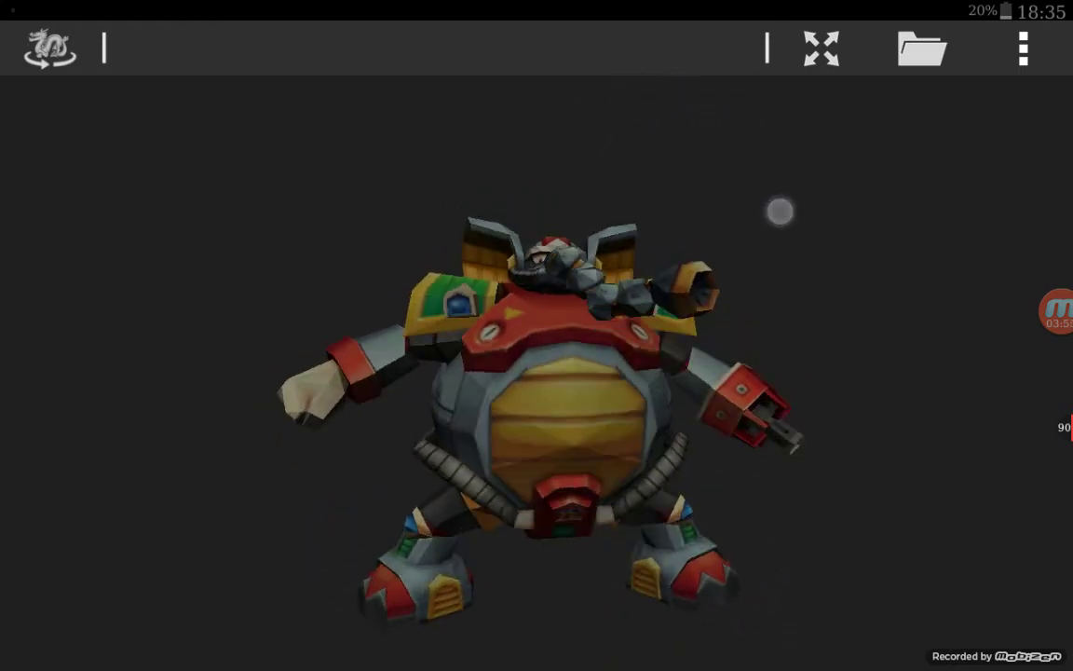
# Switch Recompute normals from Flat to Smooth in Settings and reload Flame Mammoth.
pyautogui.click(1024, 49)
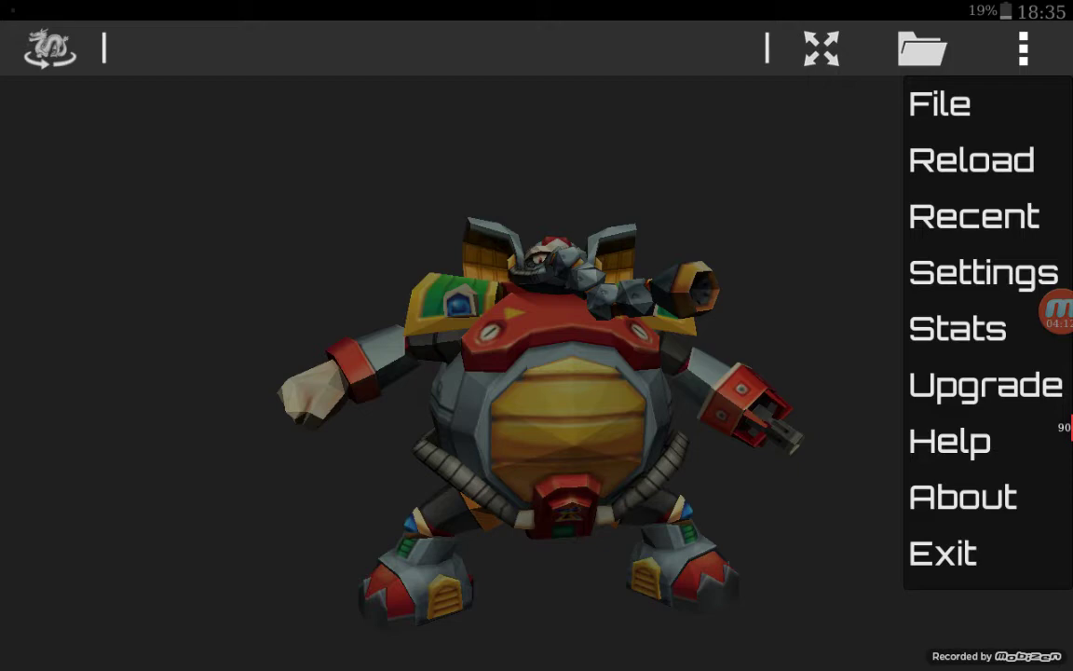
pyautogui.click(1009, 282)
pyautogui.moveTo(702, 360); pyautogui.dragTo(700, 123)
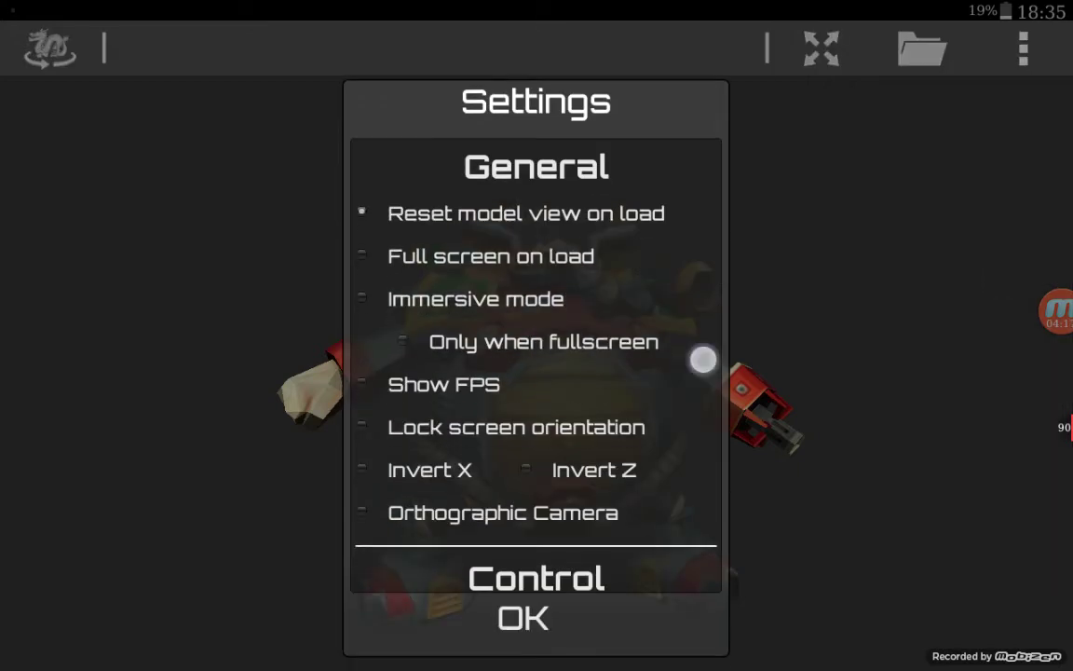
pyautogui.moveTo(424, 578)
pyautogui.mouseDown()
pyautogui.moveTo(422, 247)
pyautogui.moveTo(402, 215)
pyautogui.mouseUp()
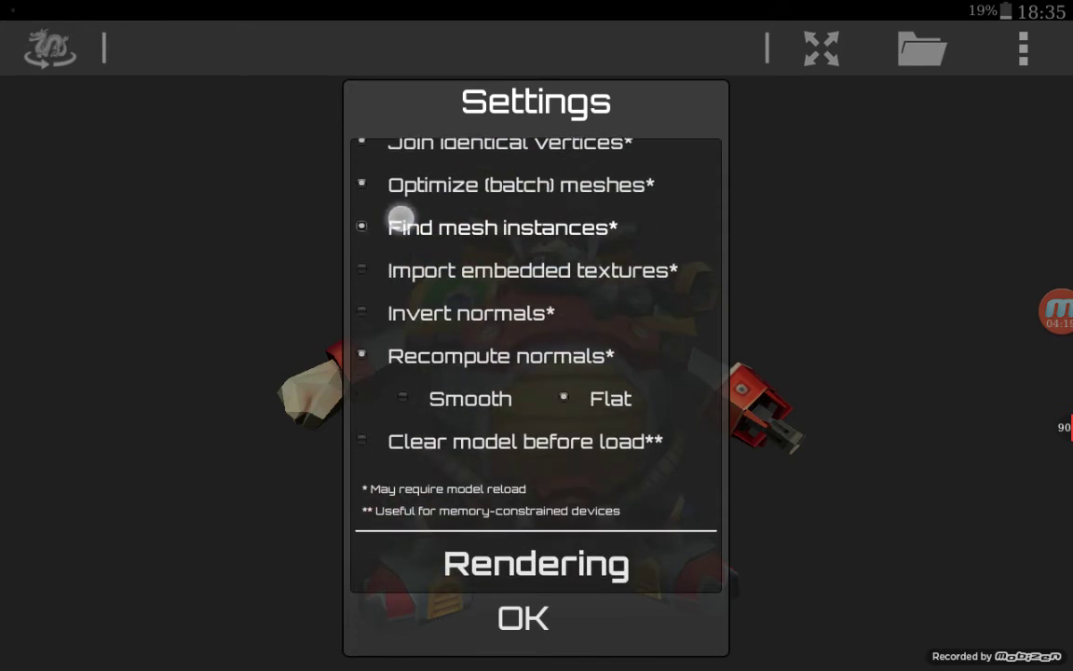
pyautogui.click(419, 397)
pyautogui.click(524, 617)
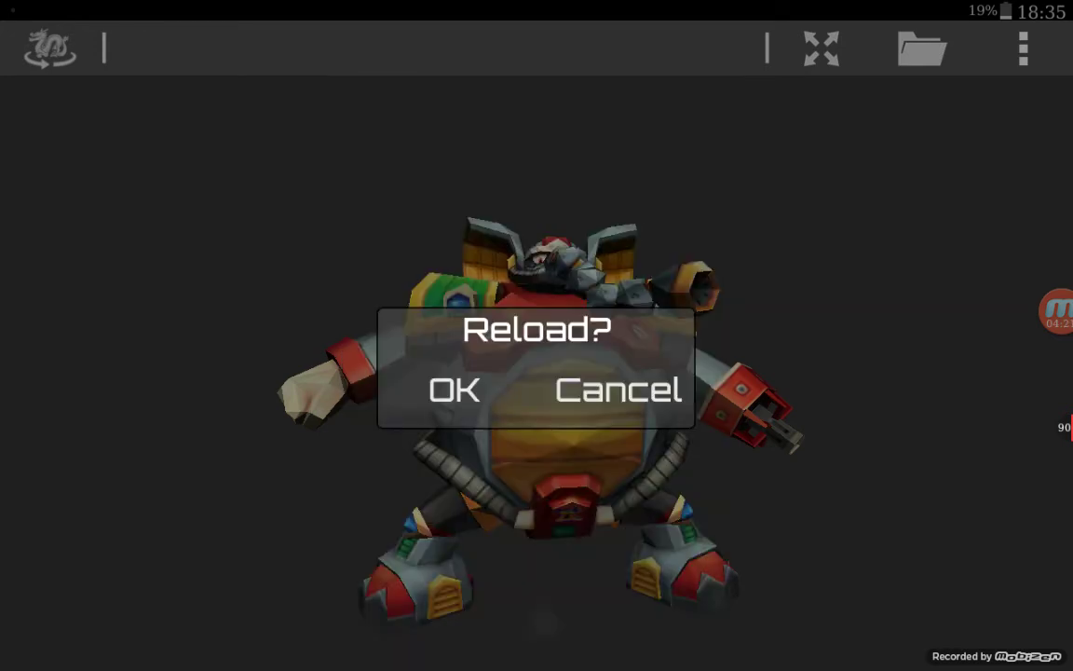
pyautogui.click(454, 389)
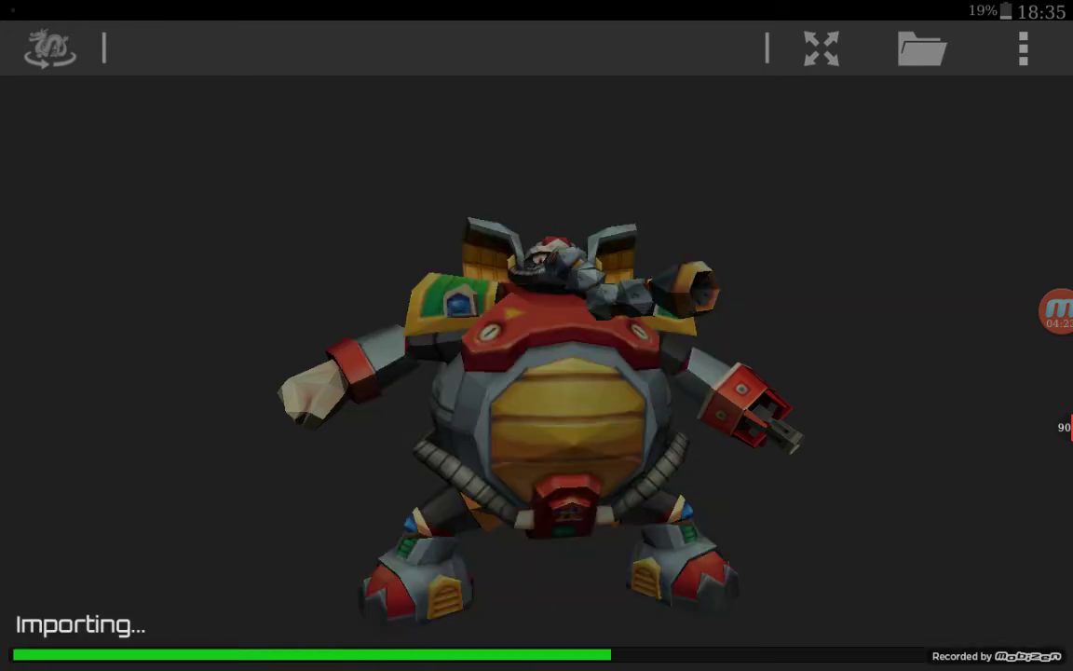
# Orbit the smooth-shaded robot from a front view round to a side view.
pyautogui.moveTo(655, 231)
pyautogui.mouseDown()
pyautogui.moveTo(730, 176)
pyautogui.moveTo(725, 126)
pyautogui.mouseUp()
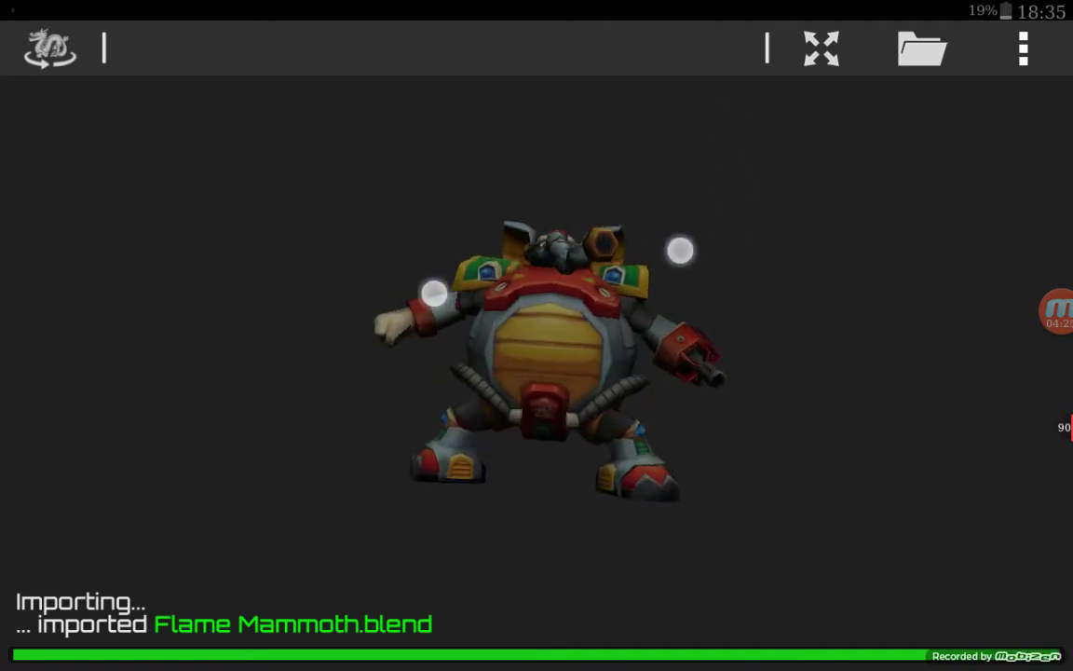
pyautogui.scroll(5, 556, 269)
pyautogui.moveTo(722, 243)
pyautogui.mouseDown()
pyautogui.moveTo(769, 222)
pyautogui.moveTo(652, 265)
pyautogui.moveTo(515, 283)
pyautogui.moveTo(750, 242)
pyautogui.mouseUp()
pyautogui.scroll(-3, 559, 263)
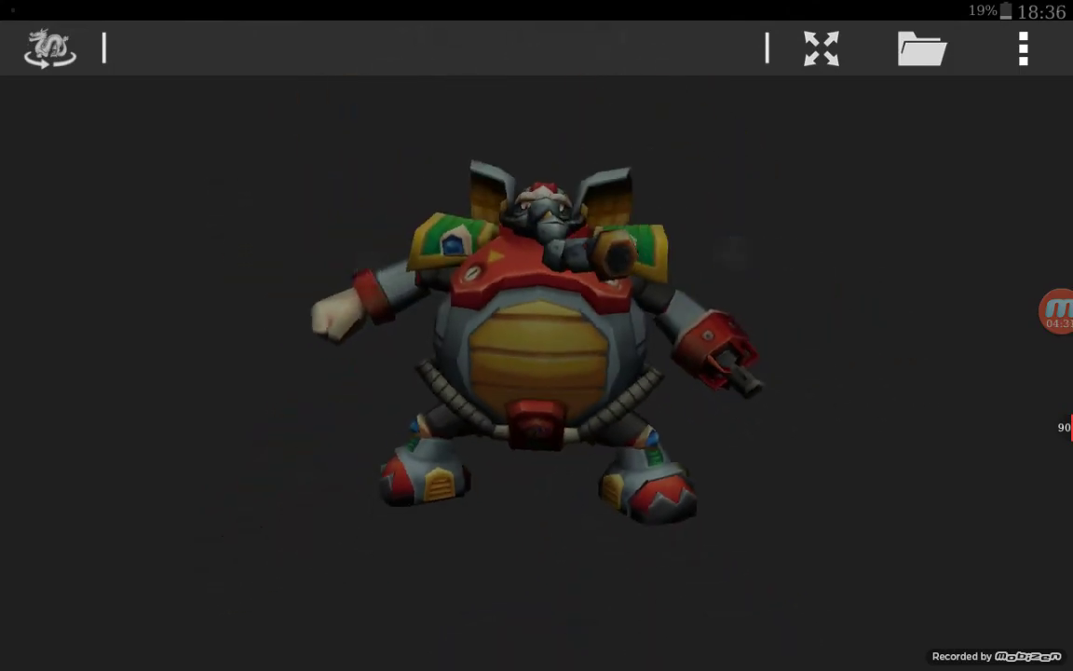
# Go up to the Download folder in the model loader and scroll through its folders.
pyautogui.click(910, 45)
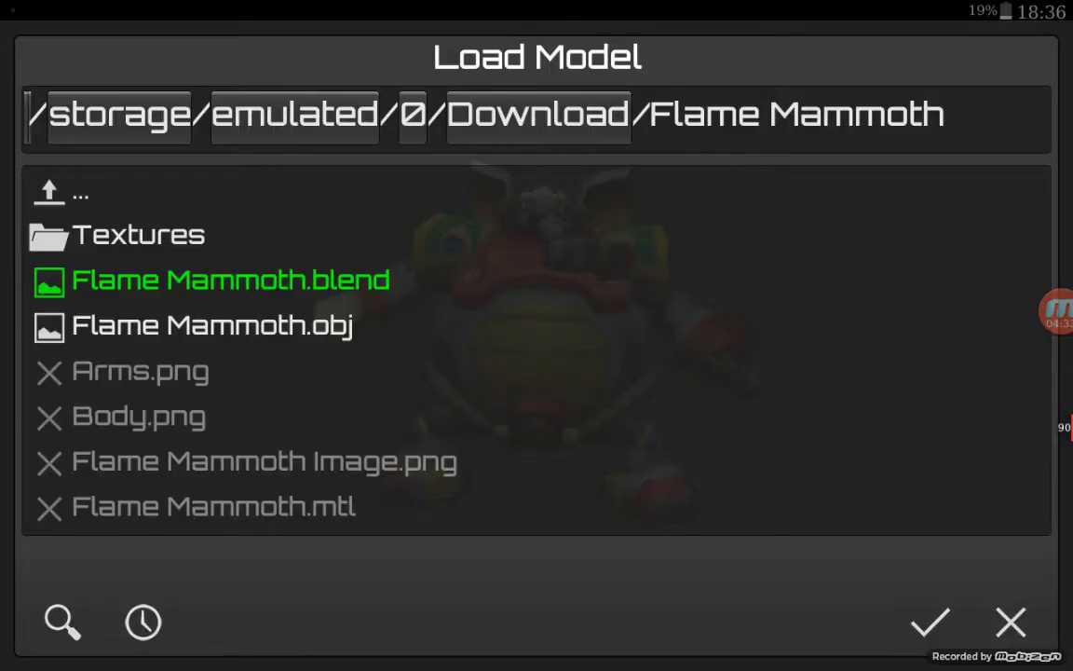
pyautogui.click(48, 192)
pyautogui.moveTo(668, 438); pyautogui.dragTo(714, 121)
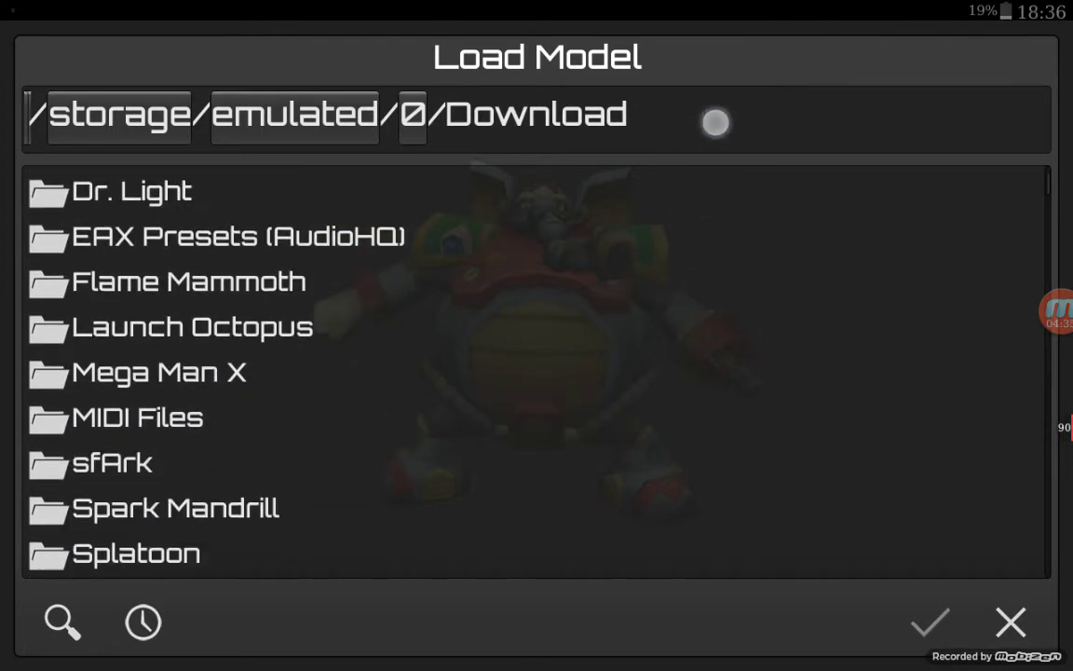
pyautogui.moveTo(617, 348); pyautogui.dragTo(724, 146)
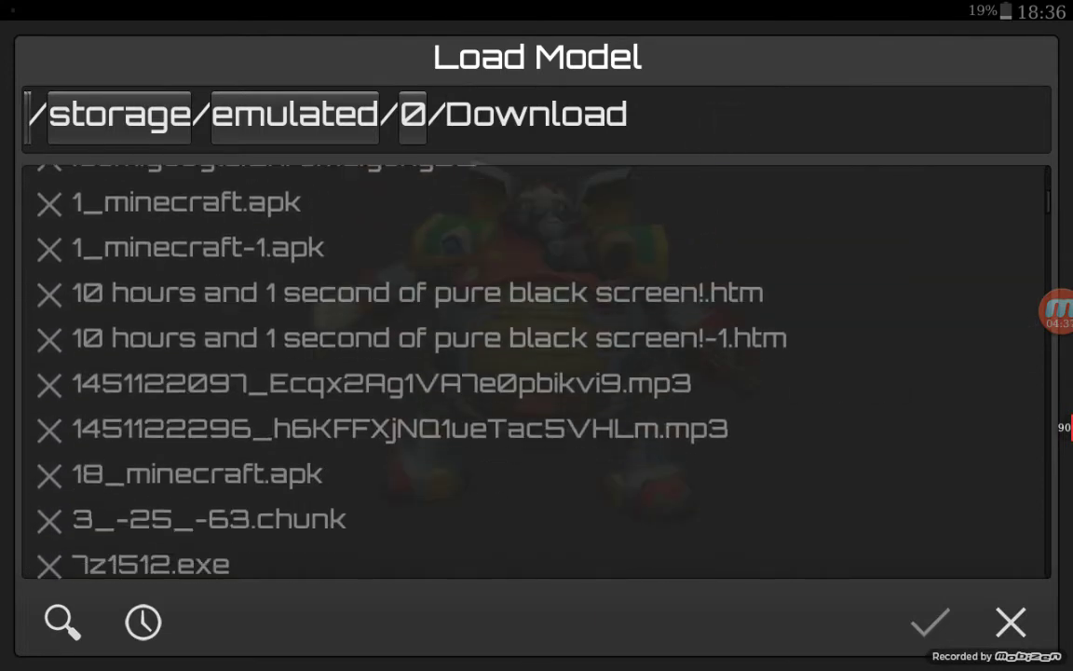
pyautogui.moveTo(708, 447); pyautogui.dragTo(729, 173)
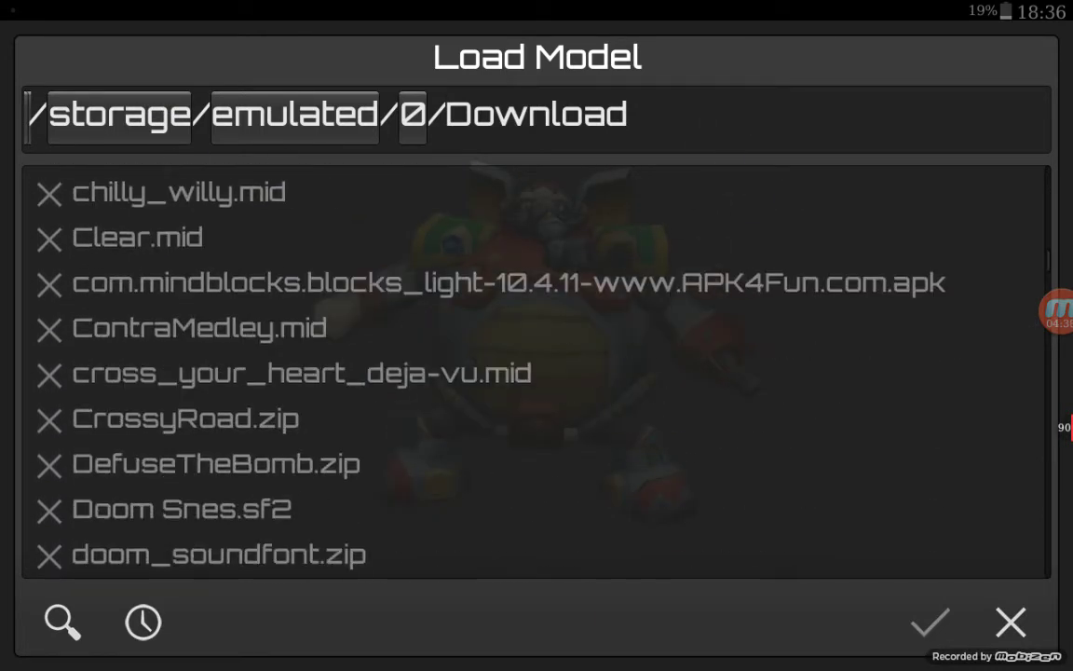
pyautogui.moveTo(240, 297); pyautogui.dragTo(177, 109)
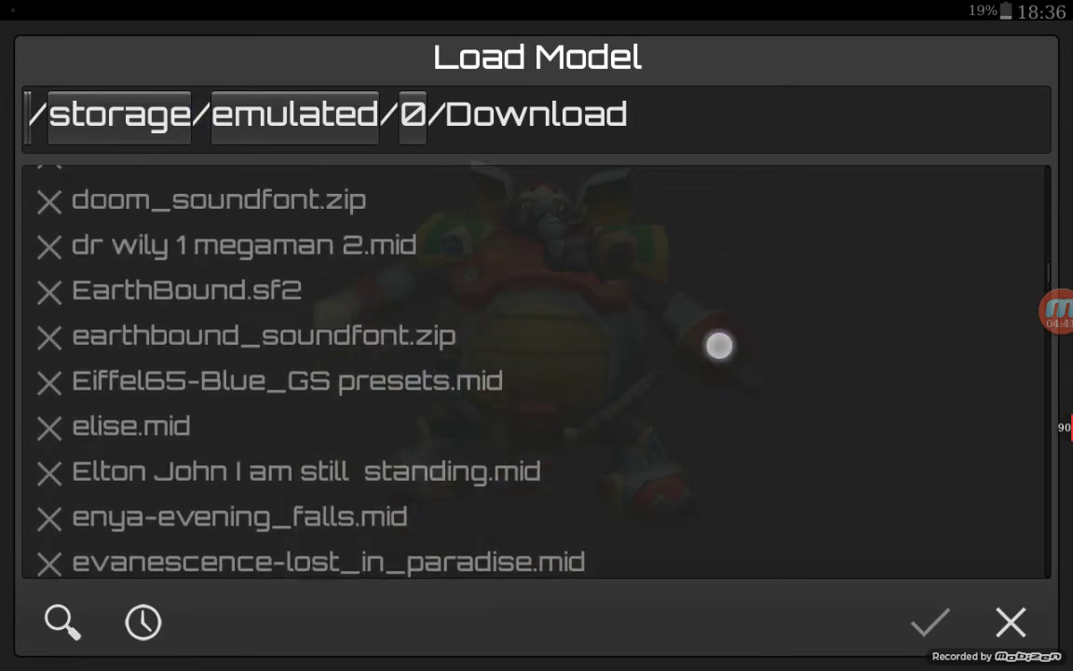
pyautogui.moveTo(257, 262); pyautogui.dragTo(251, 521)
pyautogui.moveTo(625, 347); pyautogui.dragTo(620, 569)
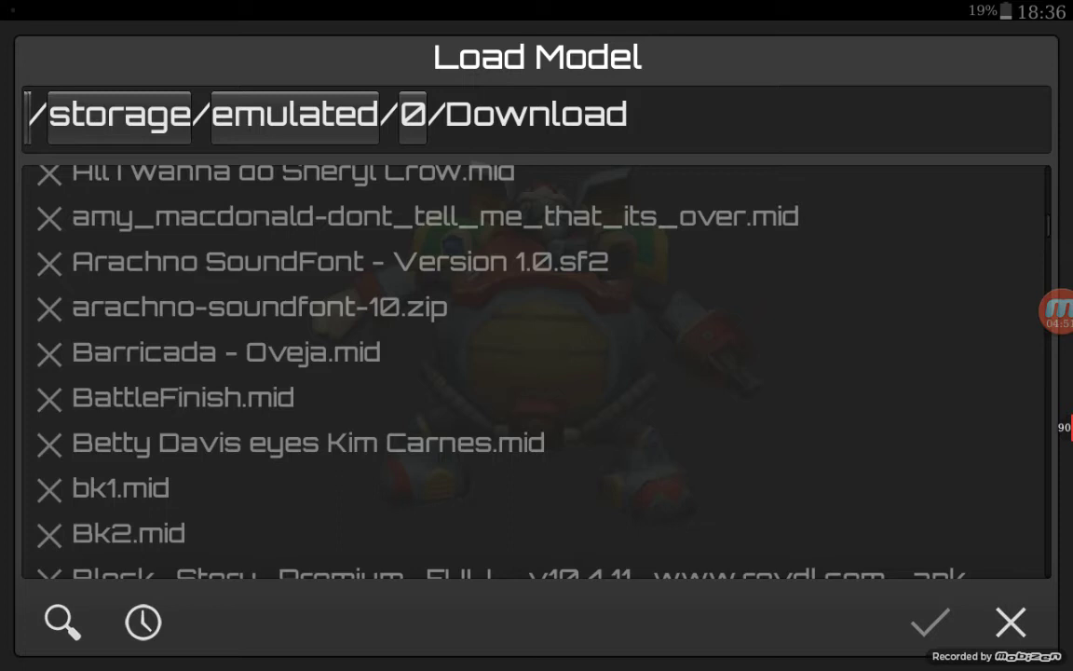
pyautogui.scroll(4, 288, 331)
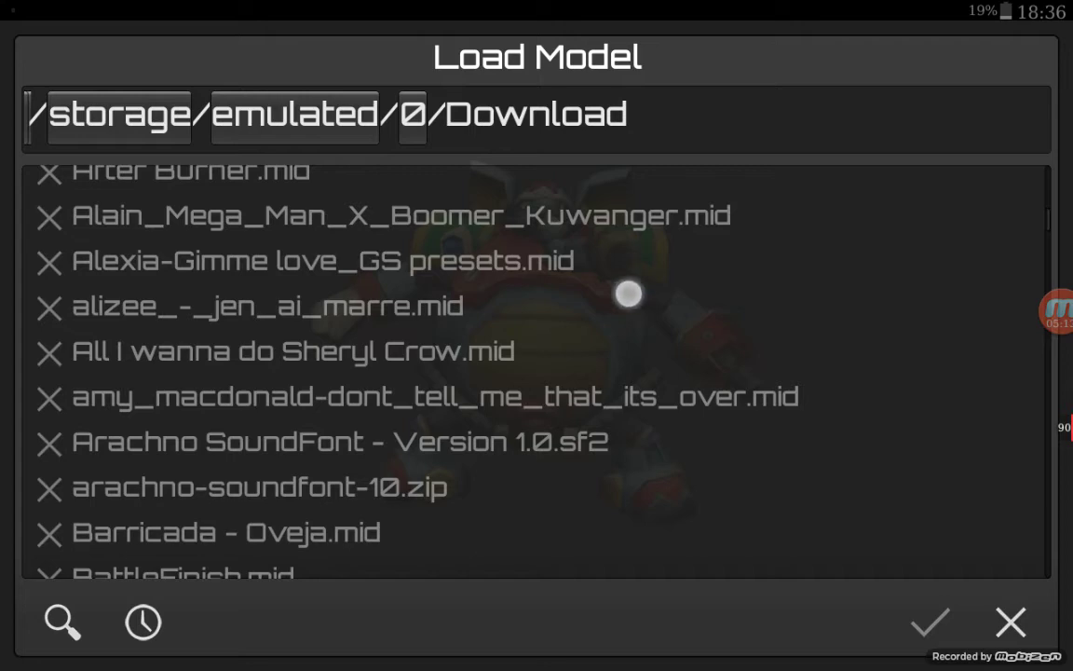
pyautogui.moveTo(628, 293); pyautogui.dragTo(643, 466)
pyautogui.moveTo(683, 242); pyautogui.dragTo(690, 437)
pyautogui.moveTo(726, 224); pyautogui.dragTo(731, 364)
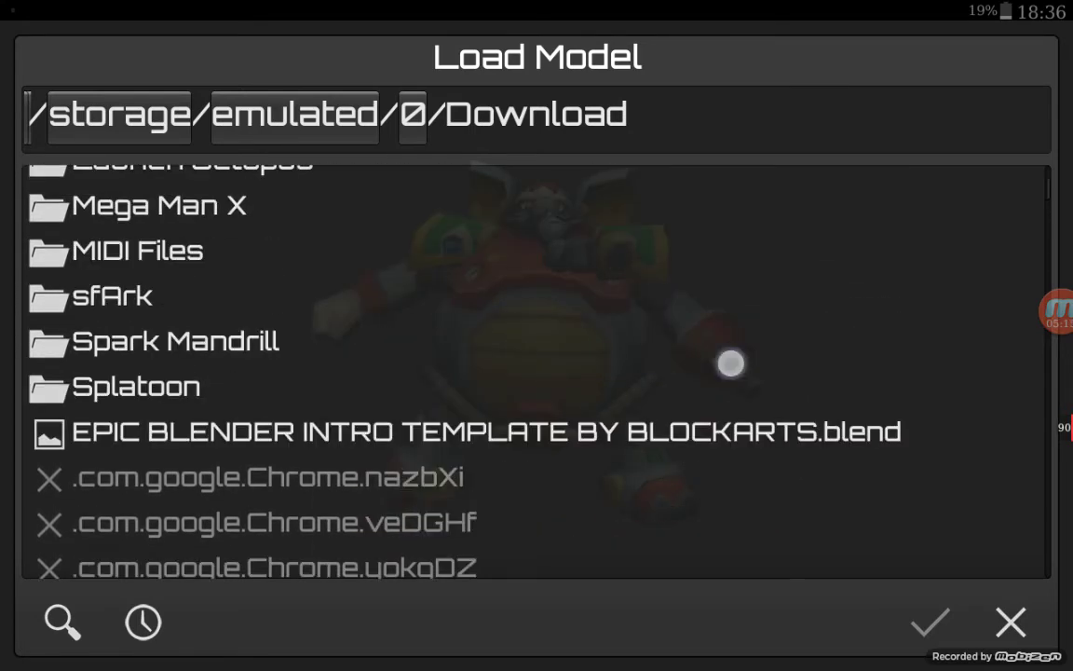
pyautogui.moveTo(637, 410); pyautogui.dragTo(659, 361)
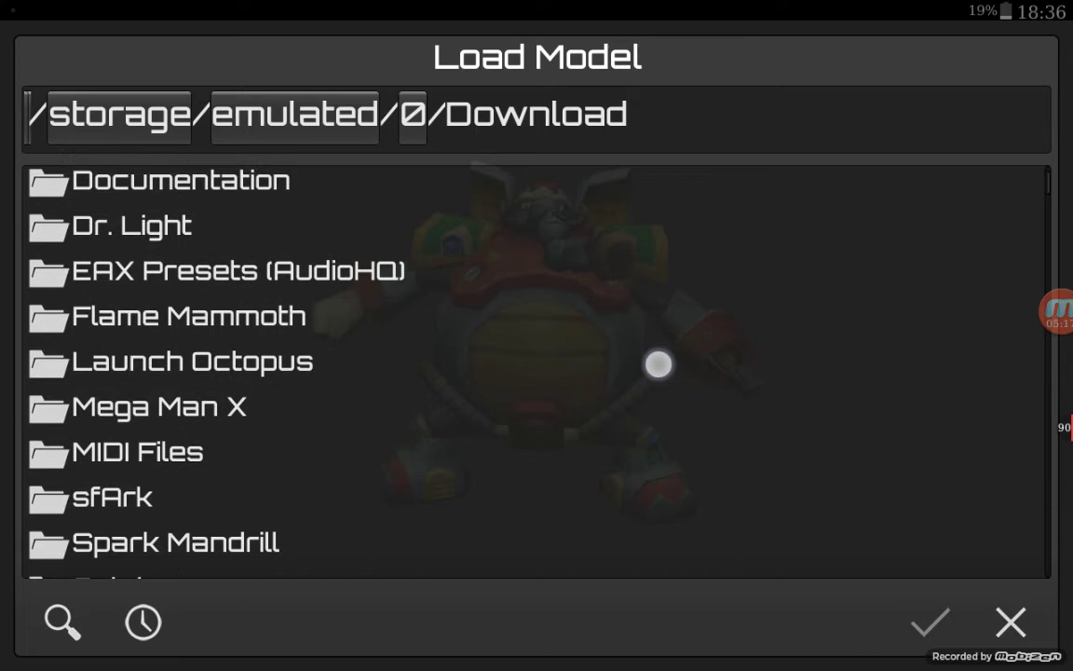
# Open the Launch Octopus folder, check its Texture subfolder twice, and return.
pyautogui.click(79, 338)
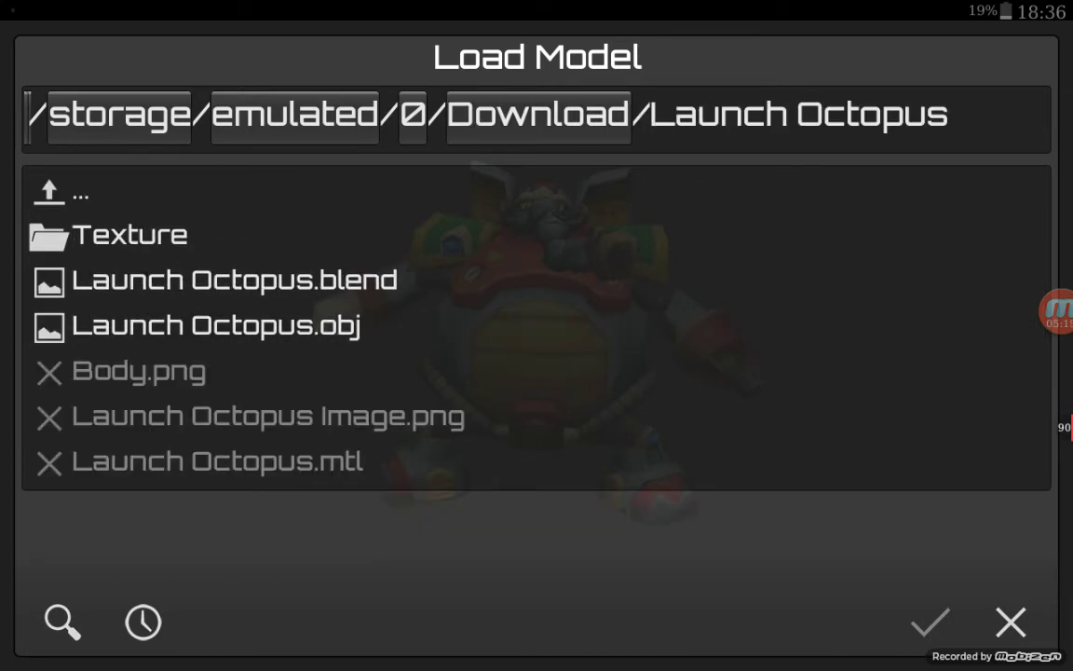
pyautogui.click(264, 240)
pyautogui.click(60, 187)
pyautogui.click(131, 234)
pyautogui.click(56, 192)
# Load Launch Octopus.blend, orbit it to face forward, and zoom in.
pyautogui.click(261, 271)
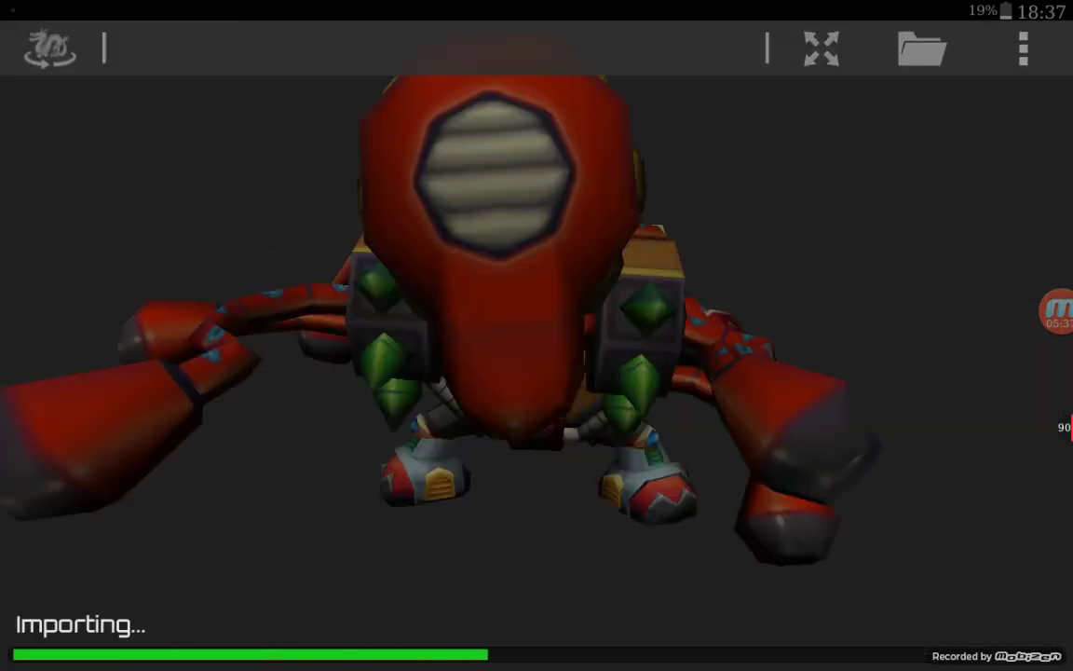
pyautogui.moveTo(763, 268); pyautogui.dragTo(757, 160)
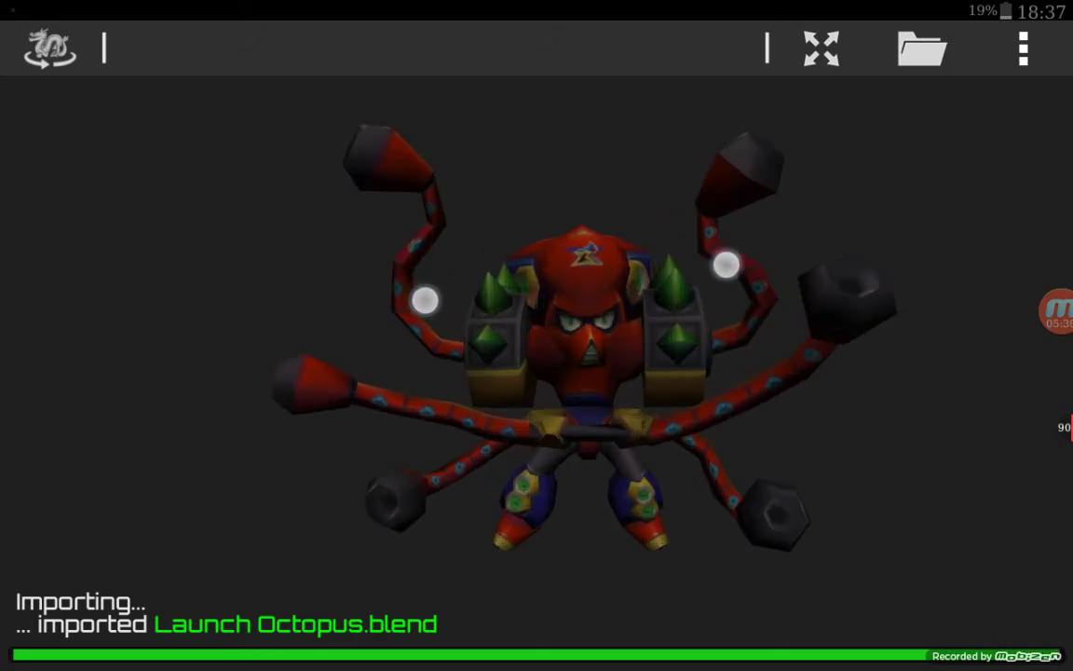
pyautogui.scroll(5, 561, 280)
pyautogui.scroll(2, 560, 279)
pyautogui.scroll(2, 543, 283)
pyautogui.scroll(3, 522, 284)
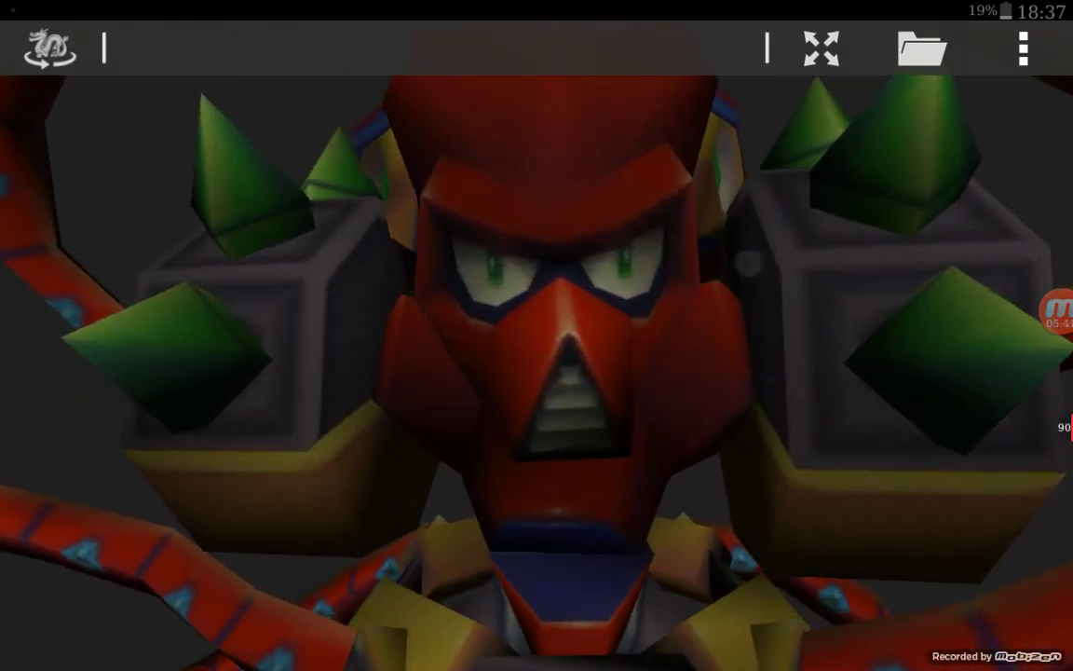
pyautogui.scroll(-5, 508, 283)
# Keep orbiting and zooming the octopus to view its top and back.
pyautogui.moveTo(712, 290)
pyautogui.mouseDown()
pyautogui.moveTo(802, 221)
pyautogui.moveTo(757, 168)
pyautogui.mouseUp()
pyautogui.scroll(-2, 517, 295)
pyautogui.scroll(-3, 541, 277)
pyautogui.scroll(3, 556, 311)
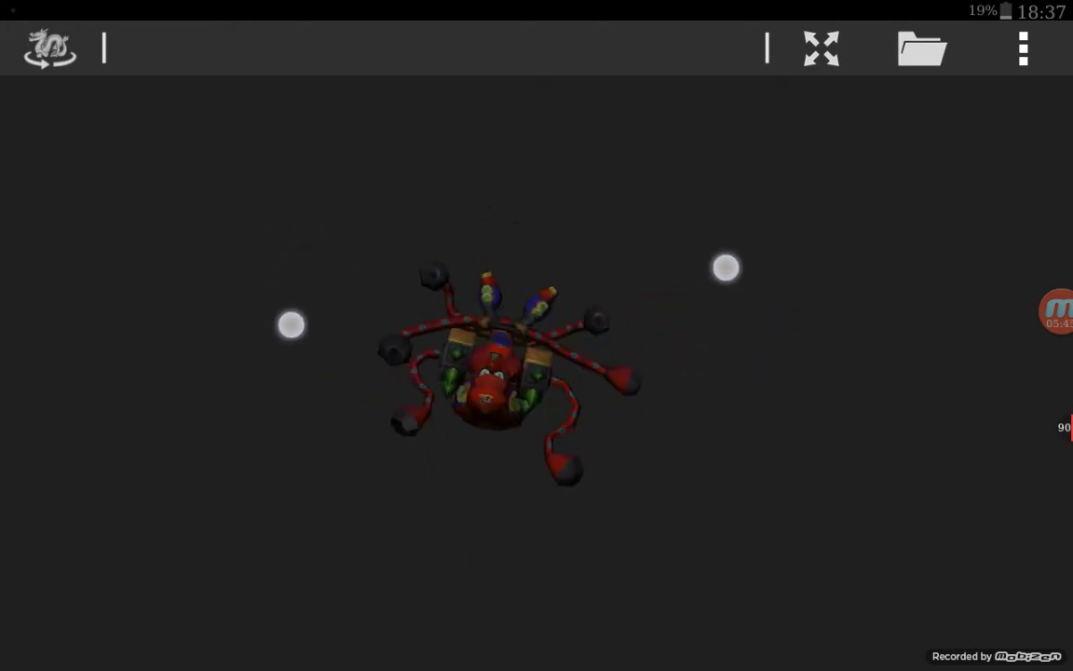
pyautogui.scroll(1, 507, 294)
pyautogui.moveTo(500, 292); pyautogui.dragTo(503, 286)
pyautogui.scroll(-1, 538, 350)
pyautogui.scroll(2, 542, 336)
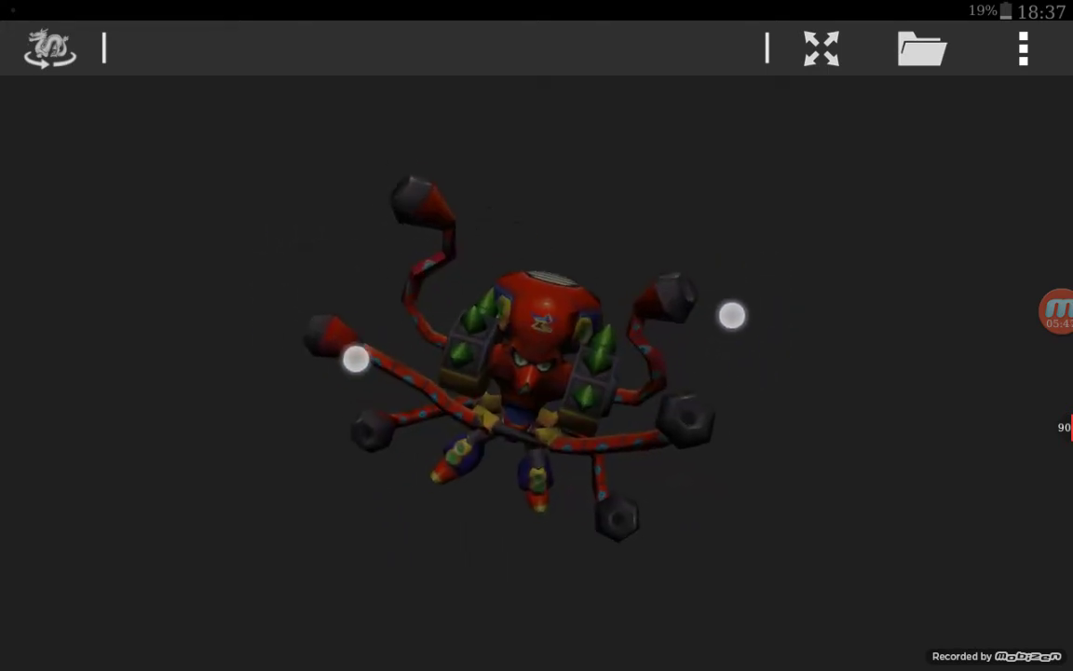
pyautogui.scroll(3, 539, 326)
pyautogui.moveTo(754, 294); pyautogui.dragTo(630, 316)
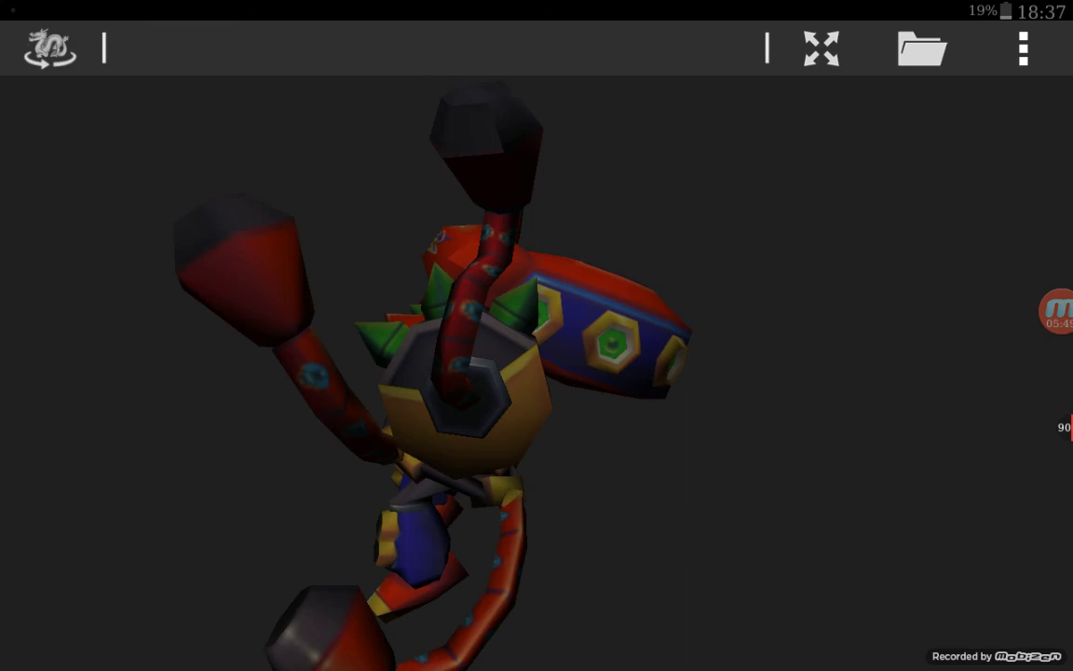
pyautogui.moveTo(746, 177)
pyautogui.mouseDown()
pyautogui.moveTo(736, 210)
pyautogui.moveTo(767, 148)
pyautogui.moveTo(781, 264)
pyautogui.moveTo(740, 297)
pyautogui.moveTo(925, 249)
pyautogui.moveTo(959, 221)
pyautogui.moveTo(839, 226)
pyautogui.moveTo(676, 257)
pyautogui.moveTo(785, 259)
pyautogui.moveTo(889, 211)
pyautogui.moveTo(755, 201)
pyautogui.moveTo(651, 238)
pyautogui.moveTo(695, 265)
pyautogui.moveTo(661, 277)
pyautogui.moveTo(539, 271)
pyautogui.mouseUp()
pyautogui.click(923, 49)
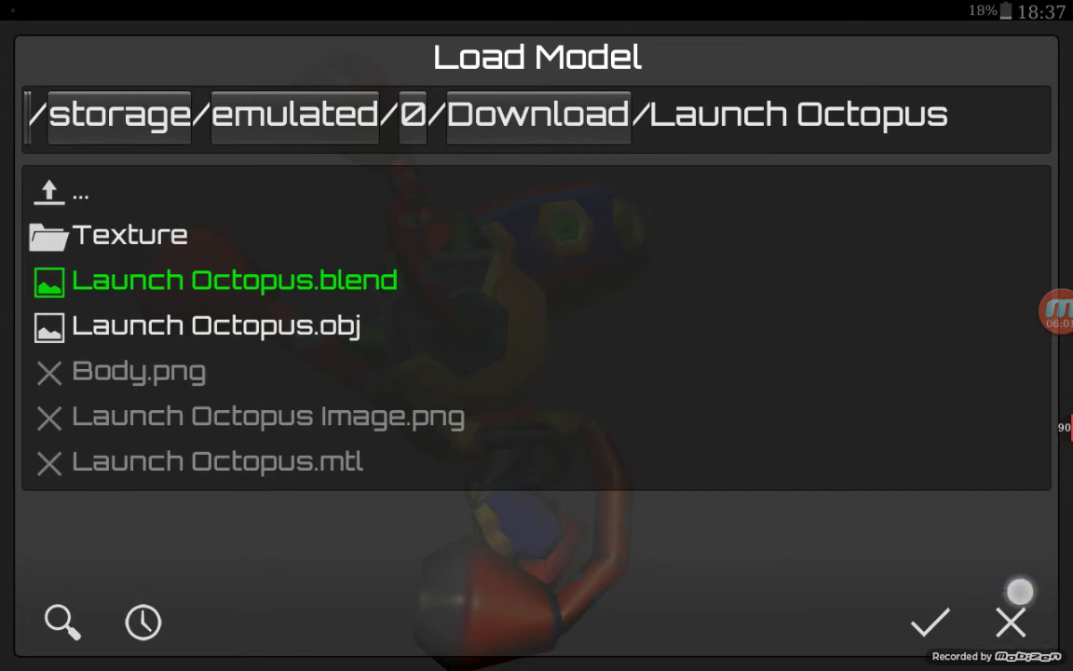
pyautogui.click(1016, 597)
pyautogui.moveTo(639, 227)
pyautogui.mouseDown()
pyautogui.moveTo(778, 245)
pyautogui.moveTo(793, 235)
pyautogui.mouseUp()
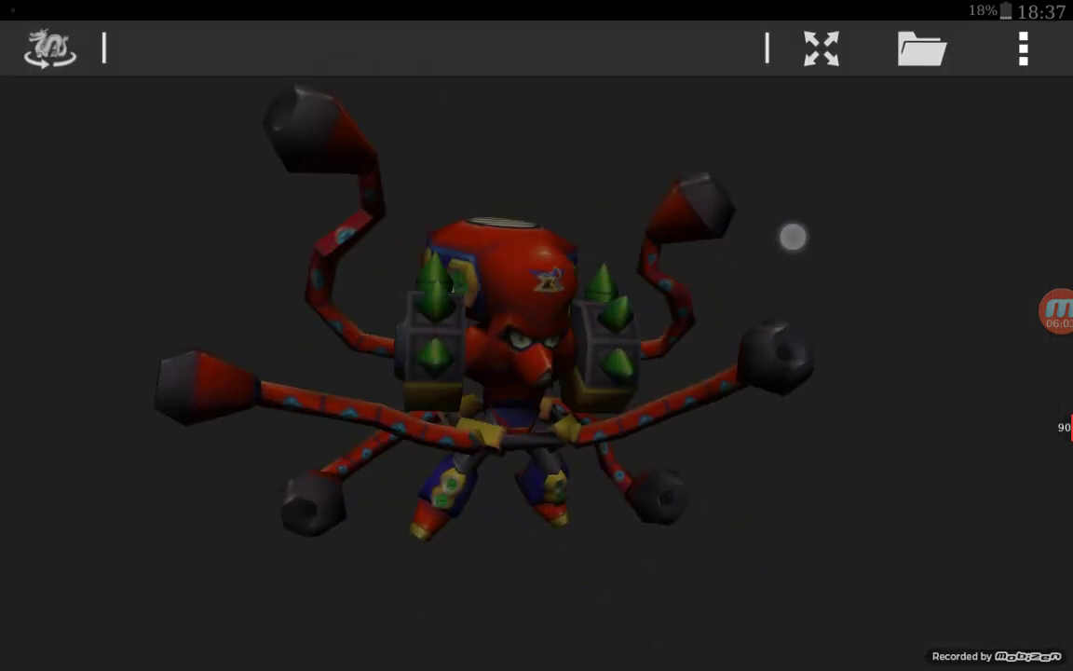
pyautogui.click(923, 48)
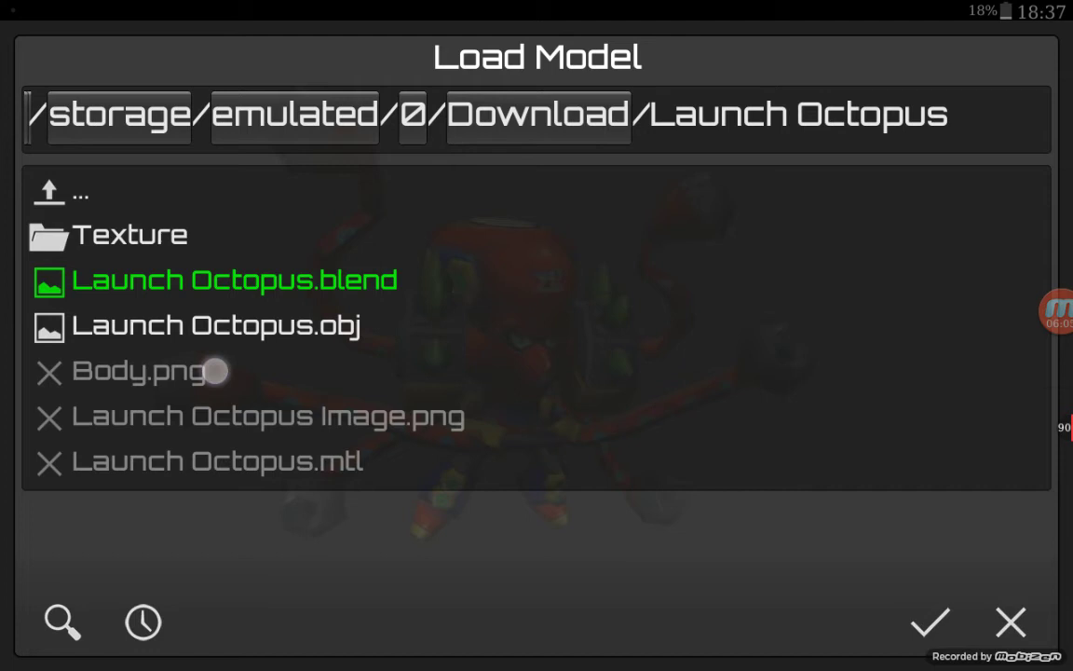
pyautogui.moveTo(424, 398); pyautogui.dragTo(396, 483)
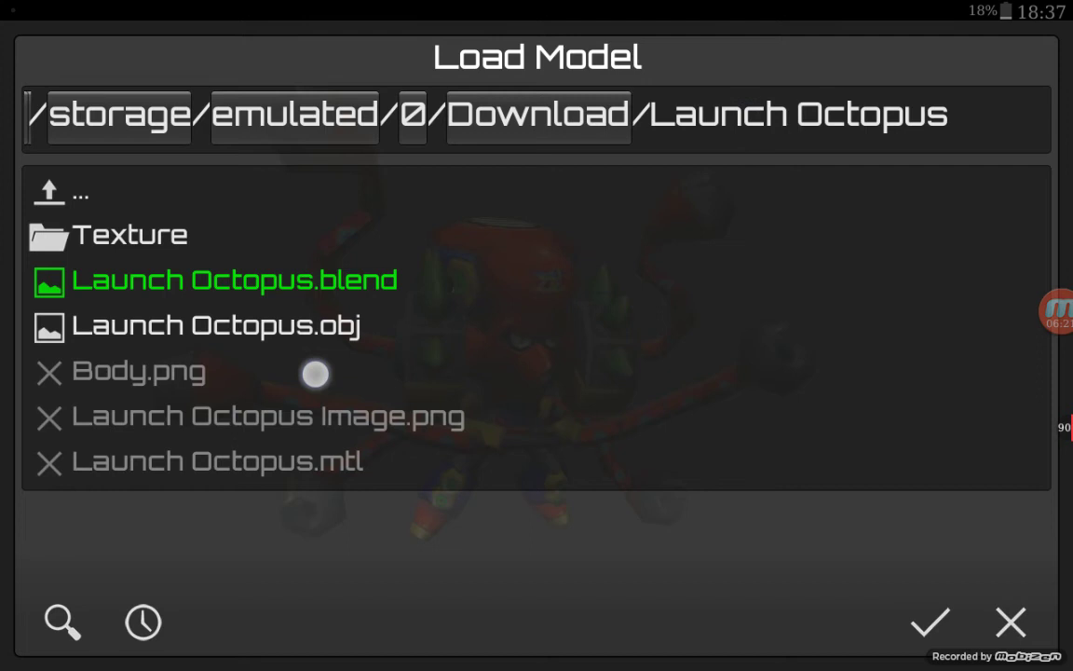
pyautogui.click(894, 562)
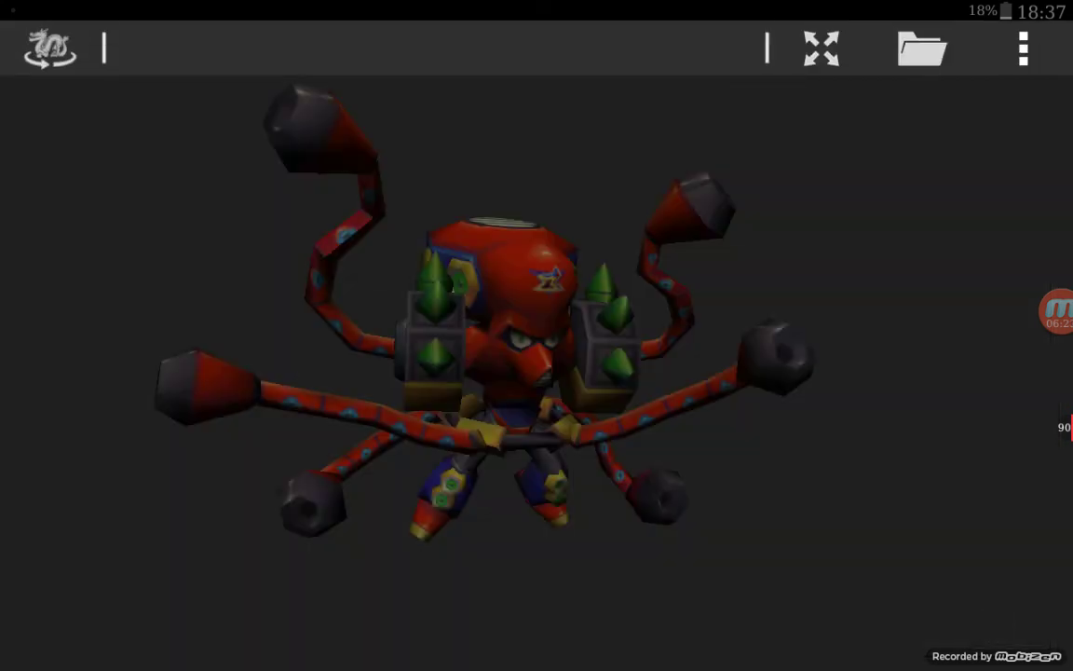
pyautogui.moveTo(855, 301); pyautogui.dragTo(818, 270)
pyautogui.scroll(3, 516, 309)
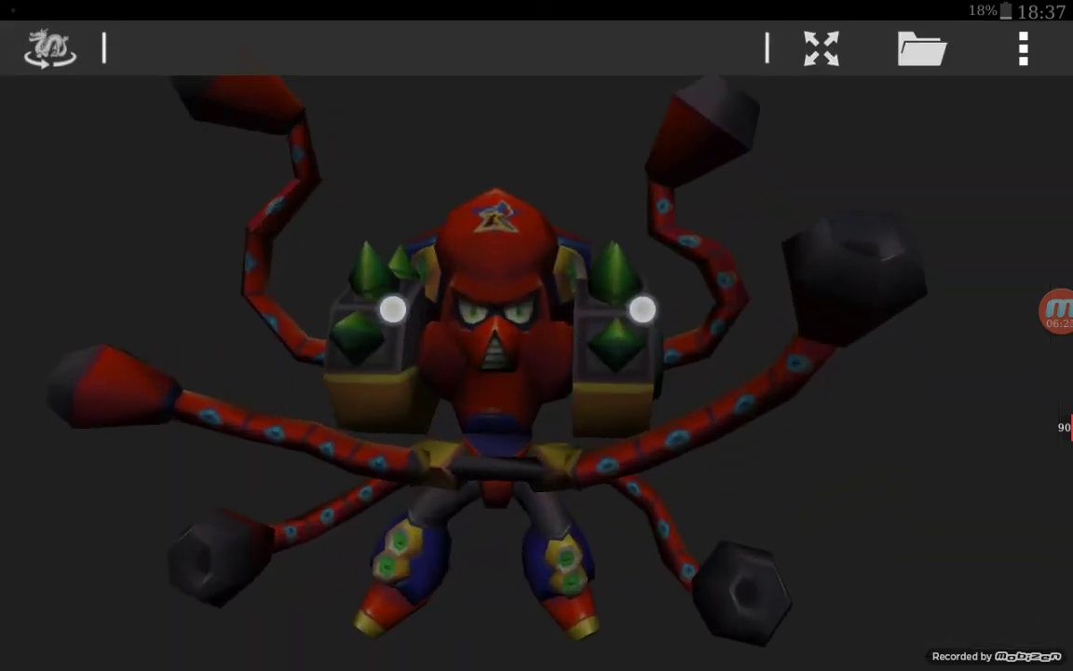
pyautogui.scroll(3, 516, 310)
pyautogui.scroll(1, 520, 309)
pyautogui.scroll(-5, 487, 346)
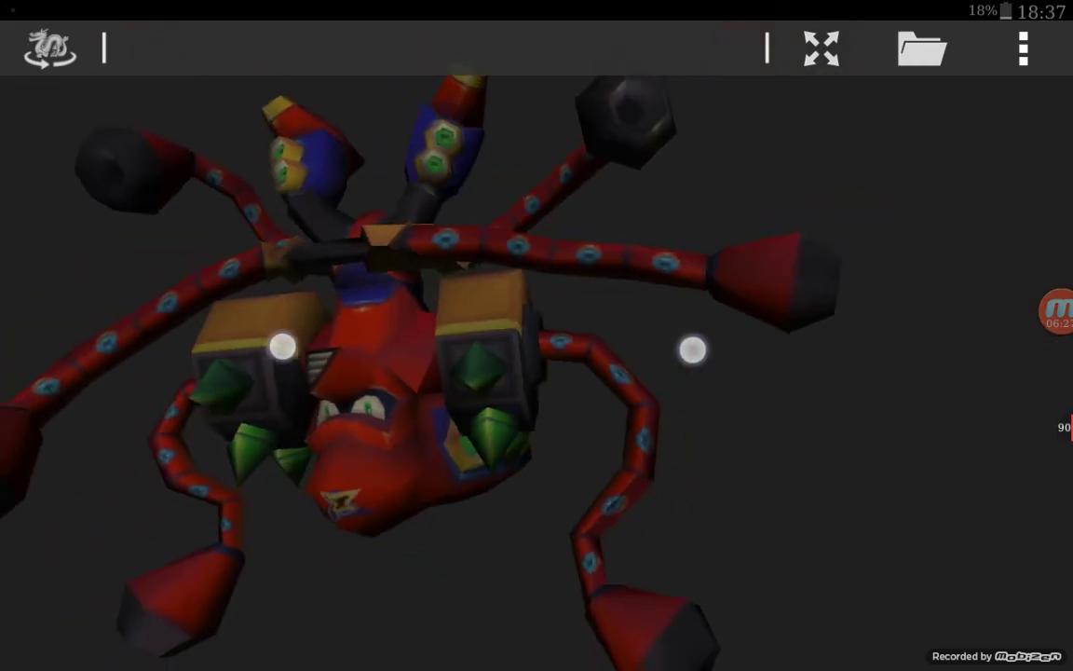
pyautogui.scroll(5, 492, 316)
pyautogui.scroll(-5, 492, 315)
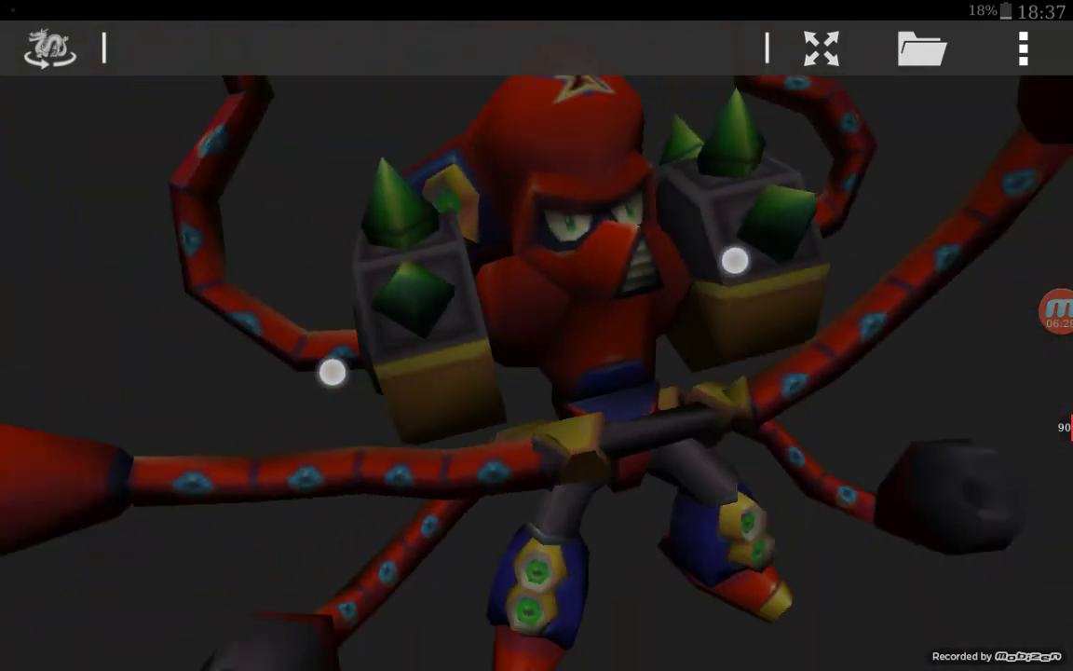
pyautogui.scroll(-3, 533, 315)
pyautogui.scroll(-2, 537, 288)
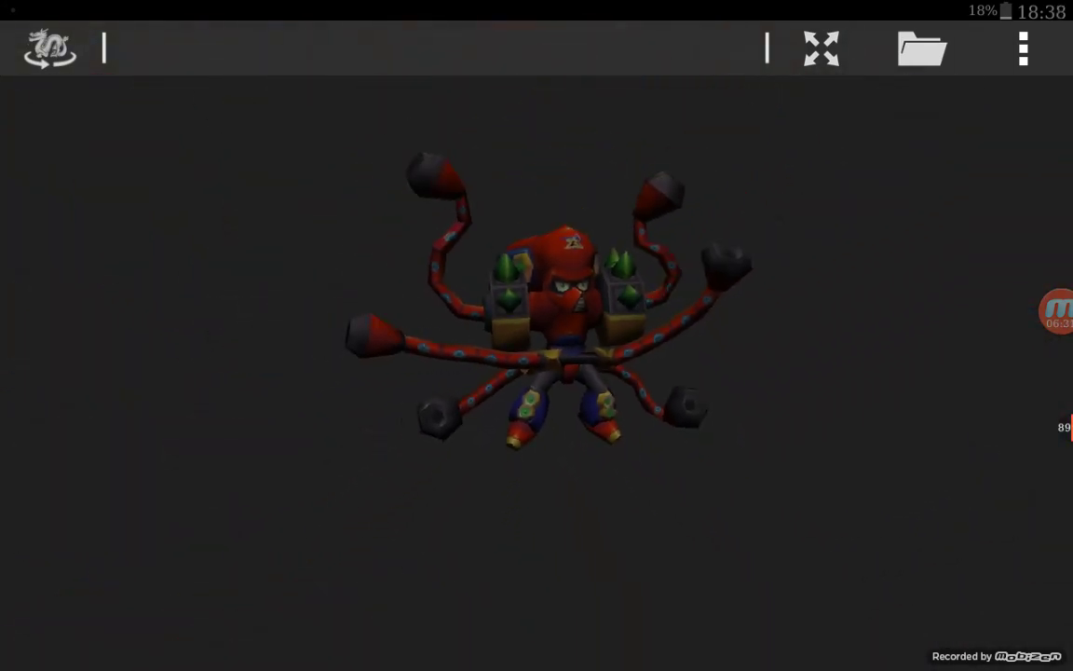
pyautogui.click(1057, 311)
pyautogui.moveTo(1065, 426); pyautogui.dragTo(1059, 387)
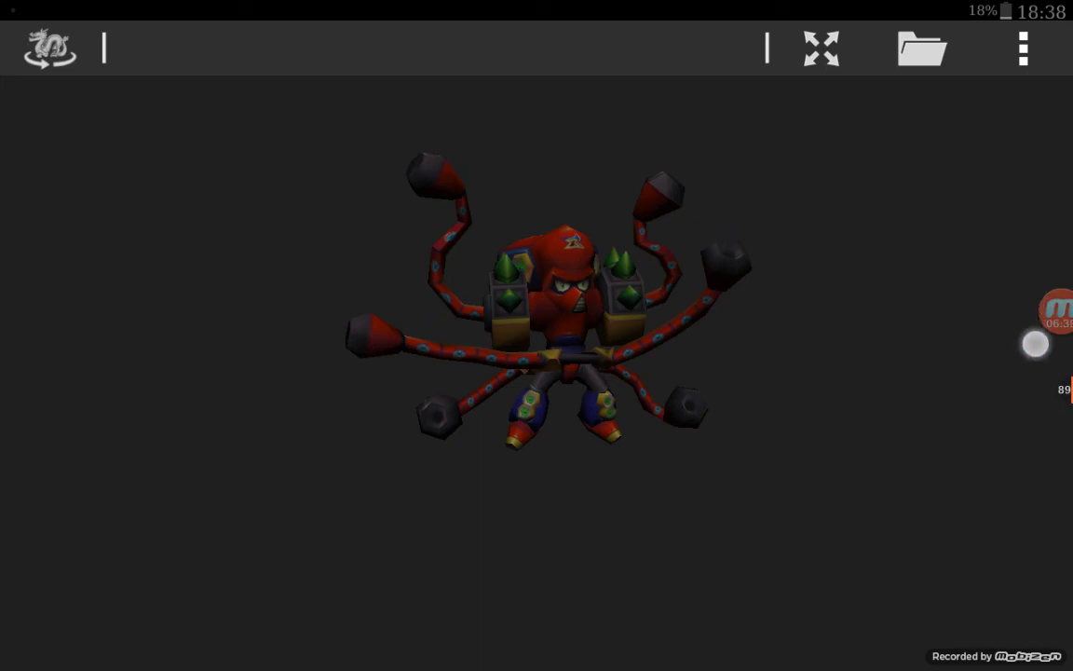
pyautogui.click(1056, 312)
pyautogui.click(1060, 319)
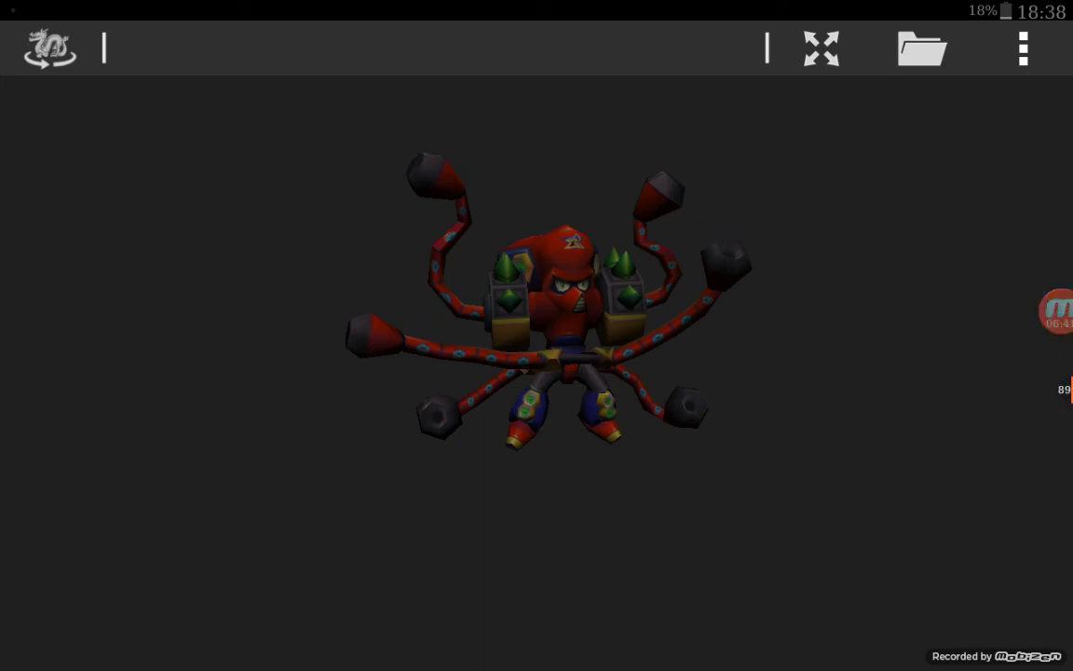
pyautogui.moveTo(1062, 390); pyautogui.dragTo(1062, 468)
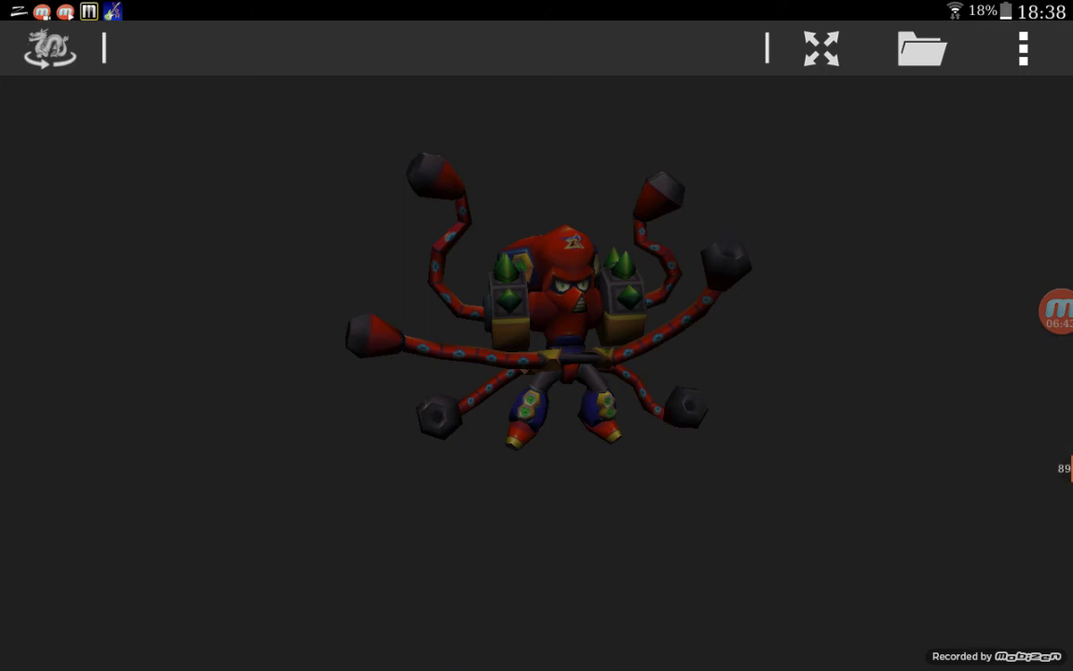
pyautogui.click(1057, 312)
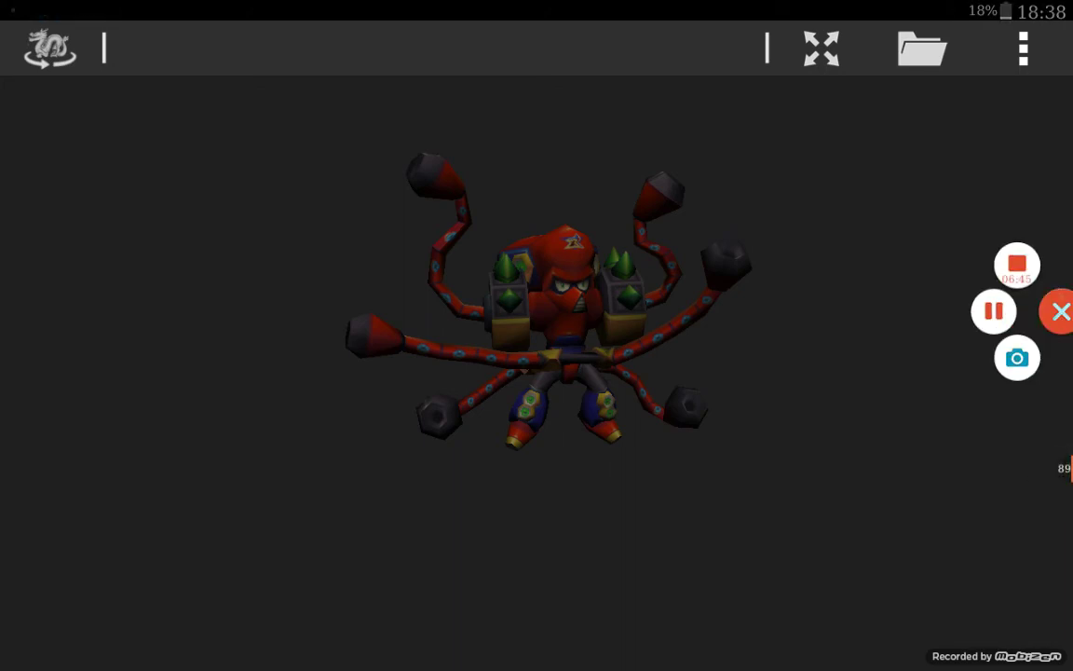